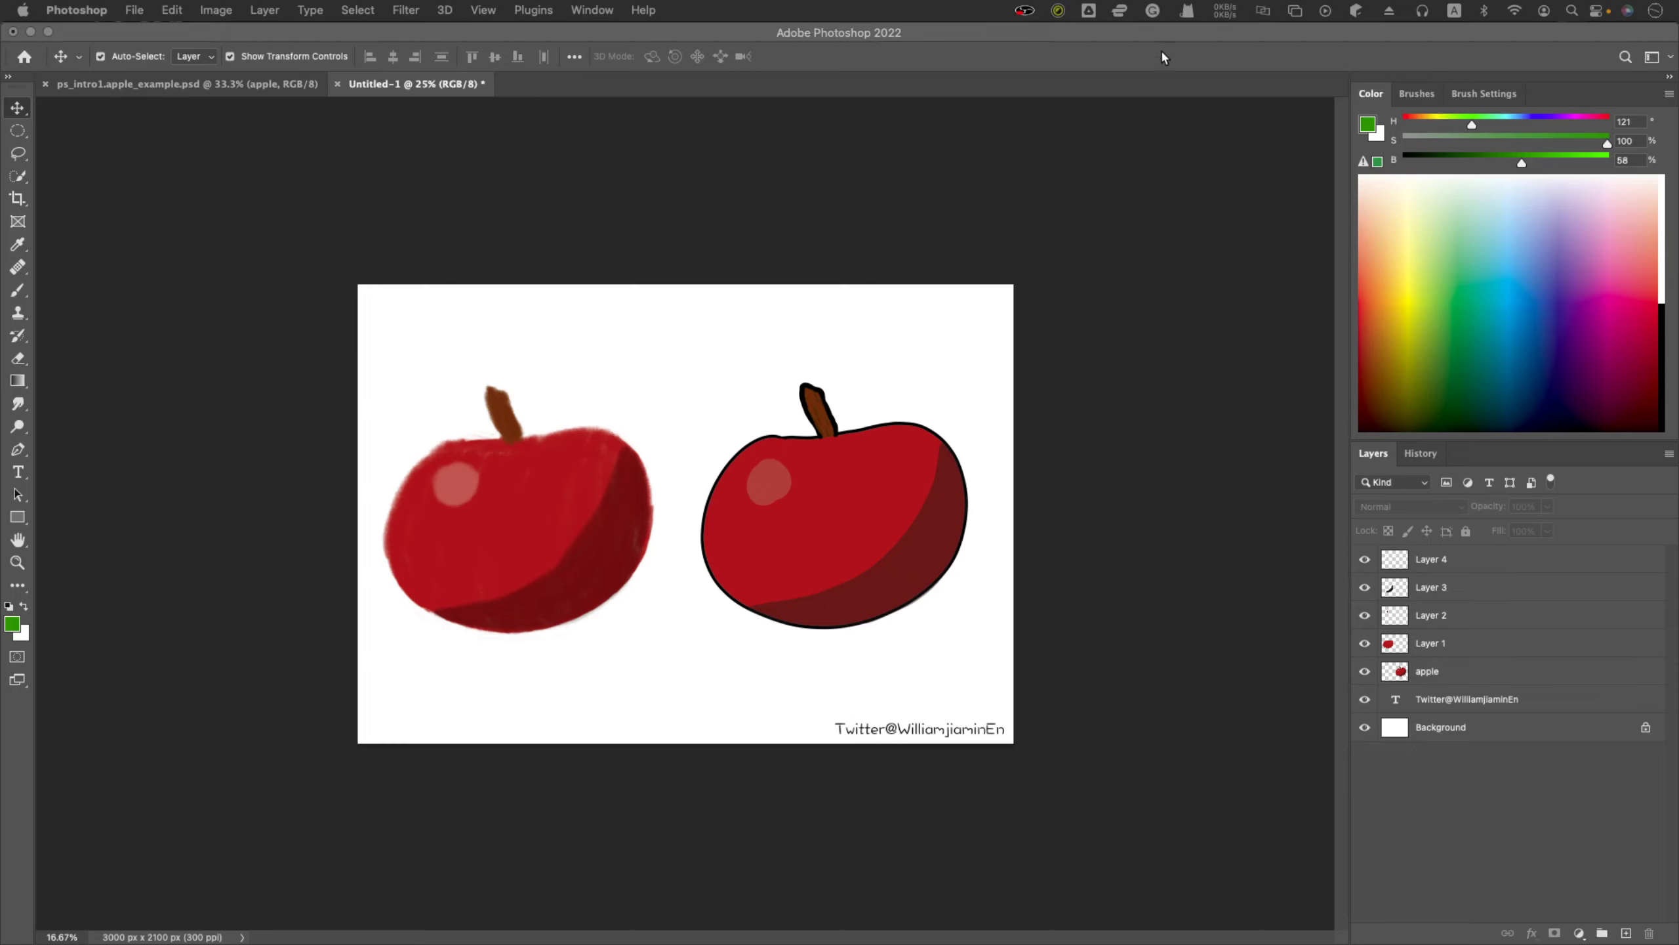
# Switch the Color panel's colour picker display to Hue Cube.
pyautogui.click(1408, 98)
pyautogui.click(1408, 98)
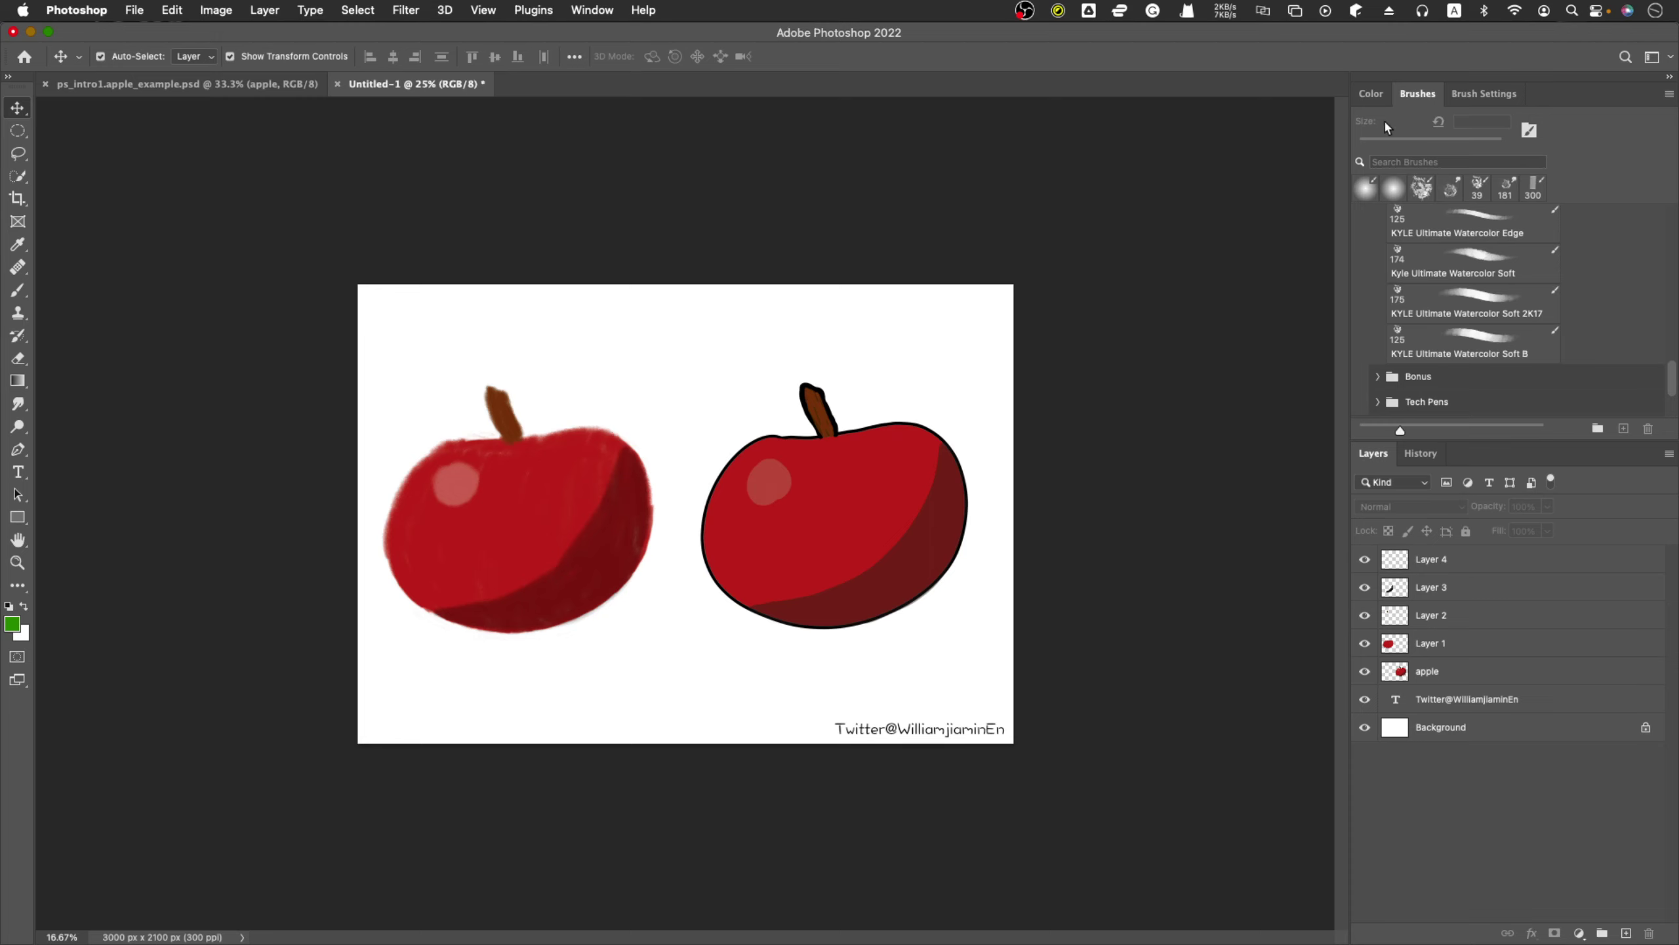
pyautogui.click(1372, 96)
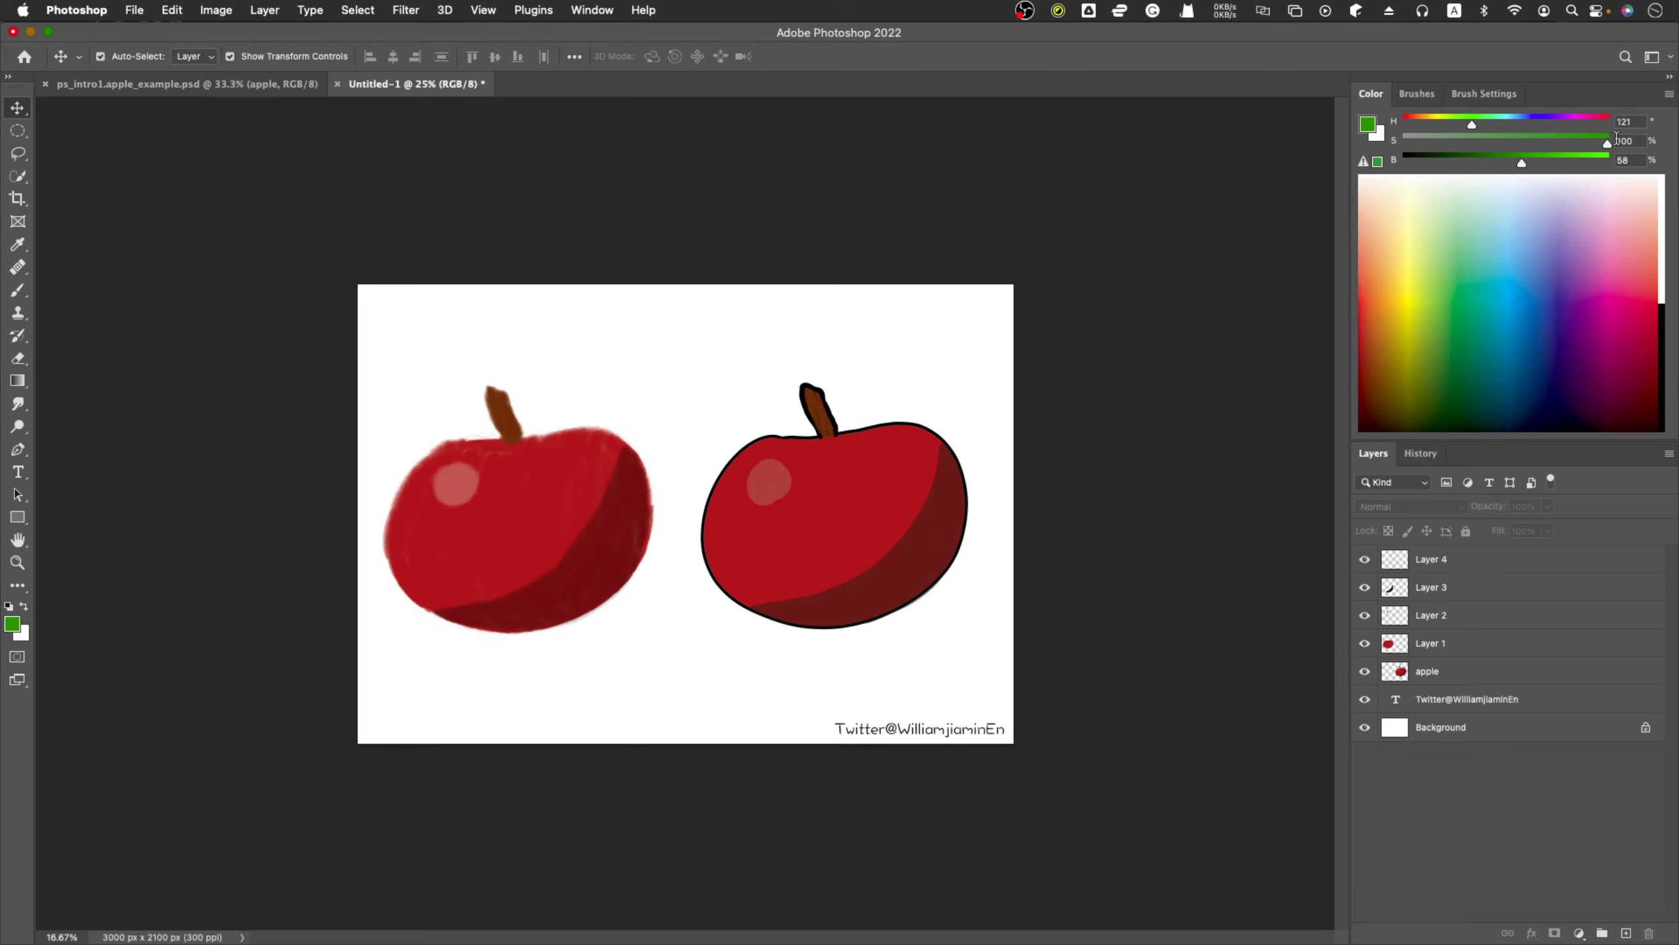
pyautogui.click(1669, 96)
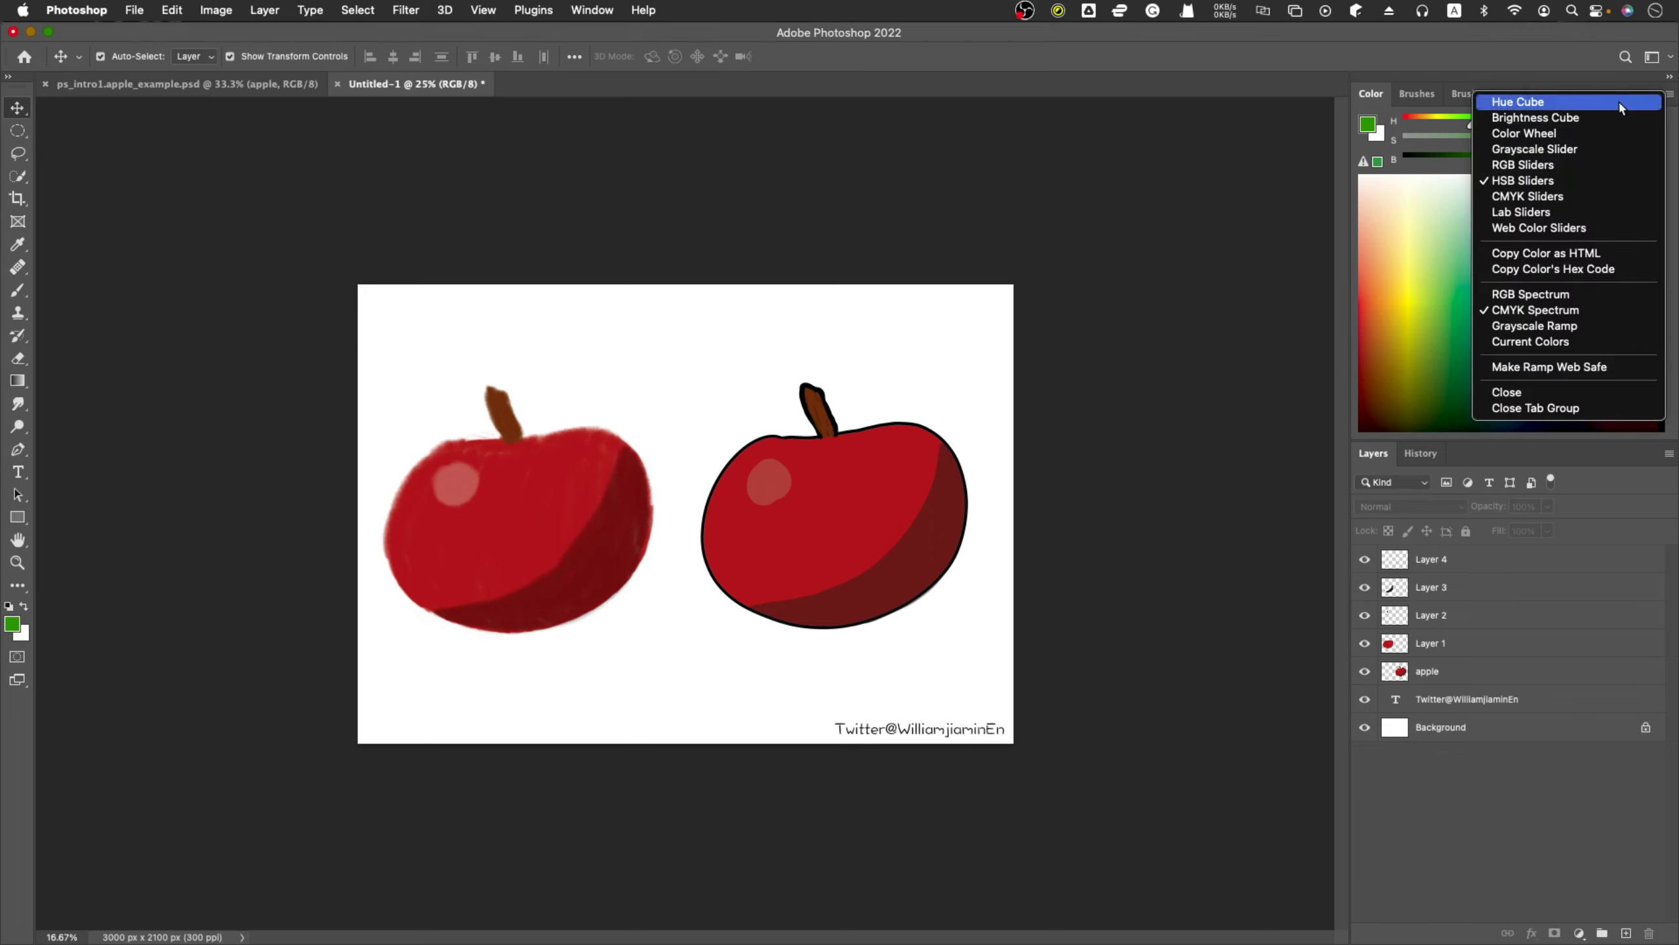
pyautogui.click(1510, 108)
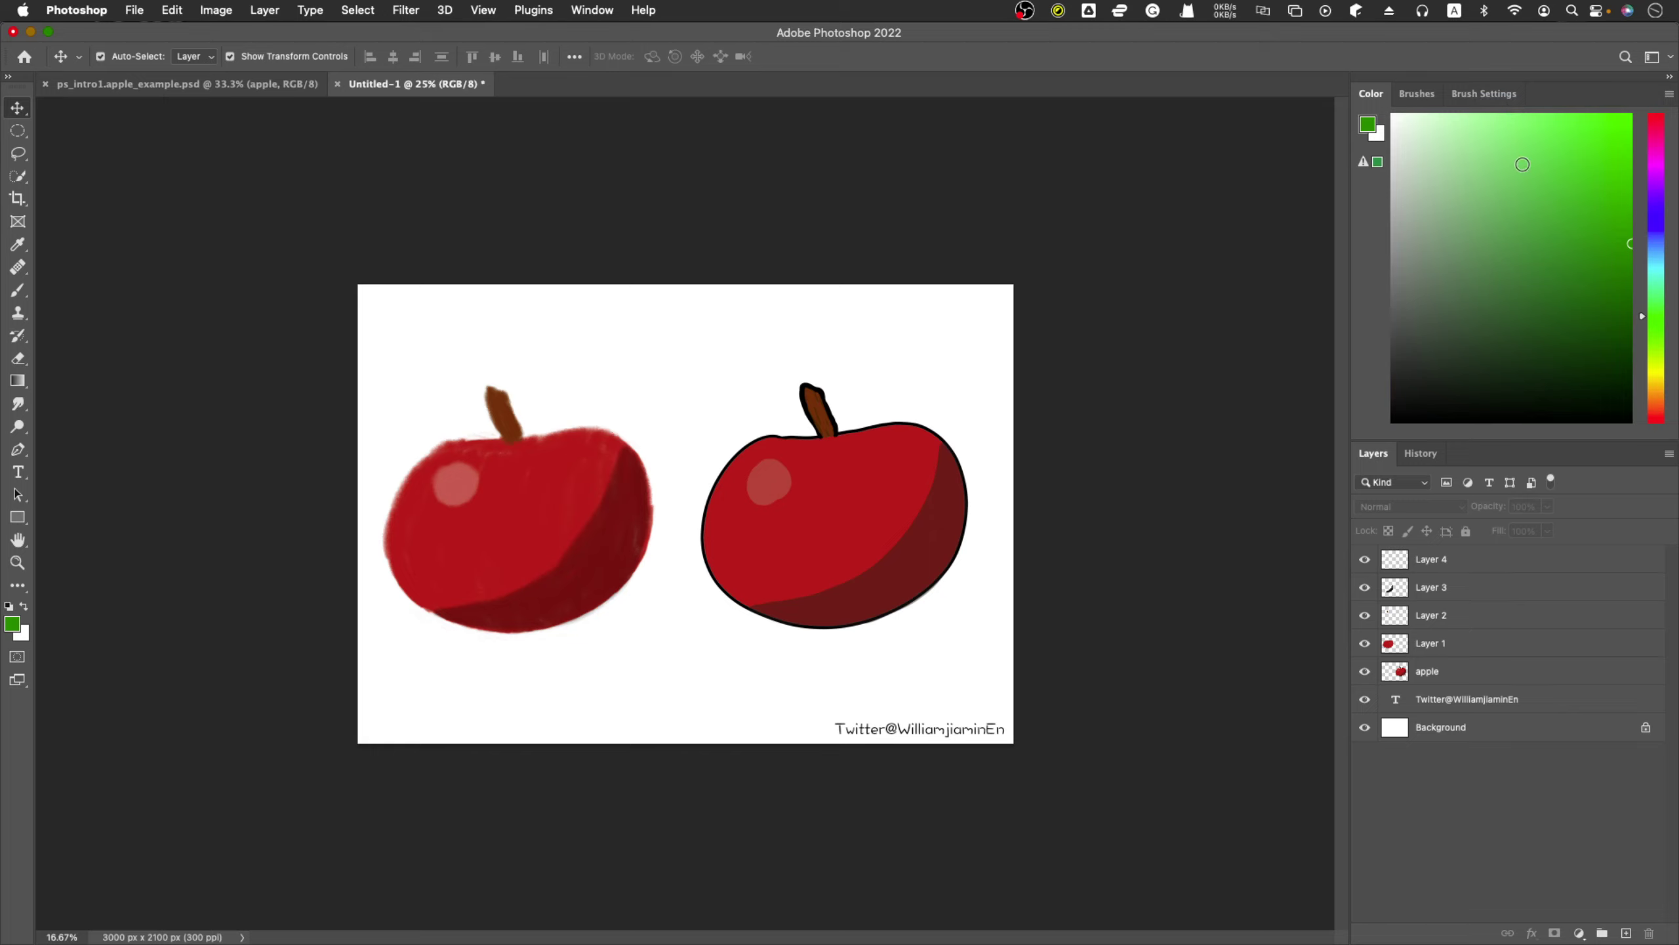
# Pick a light pinkish-red foreground colour in the hue cube instead of green.
pyautogui.click(1610, 200)
pyautogui.click(1471, 239)
pyautogui.click(1656, 129)
pyautogui.click(1653, 116)
pyautogui.moveTo(1619, 244)
pyautogui.mouseDown()
pyautogui.moveTo(1424, 184)
pyautogui.moveTo(1548, 178)
pyautogui.moveTo(1476, 157)
pyautogui.moveTo(1613, 122)
pyautogui.moveTo(1630, 95)
pyautogui.moveTo(1536, 122)
pyautogui.mouseUp()
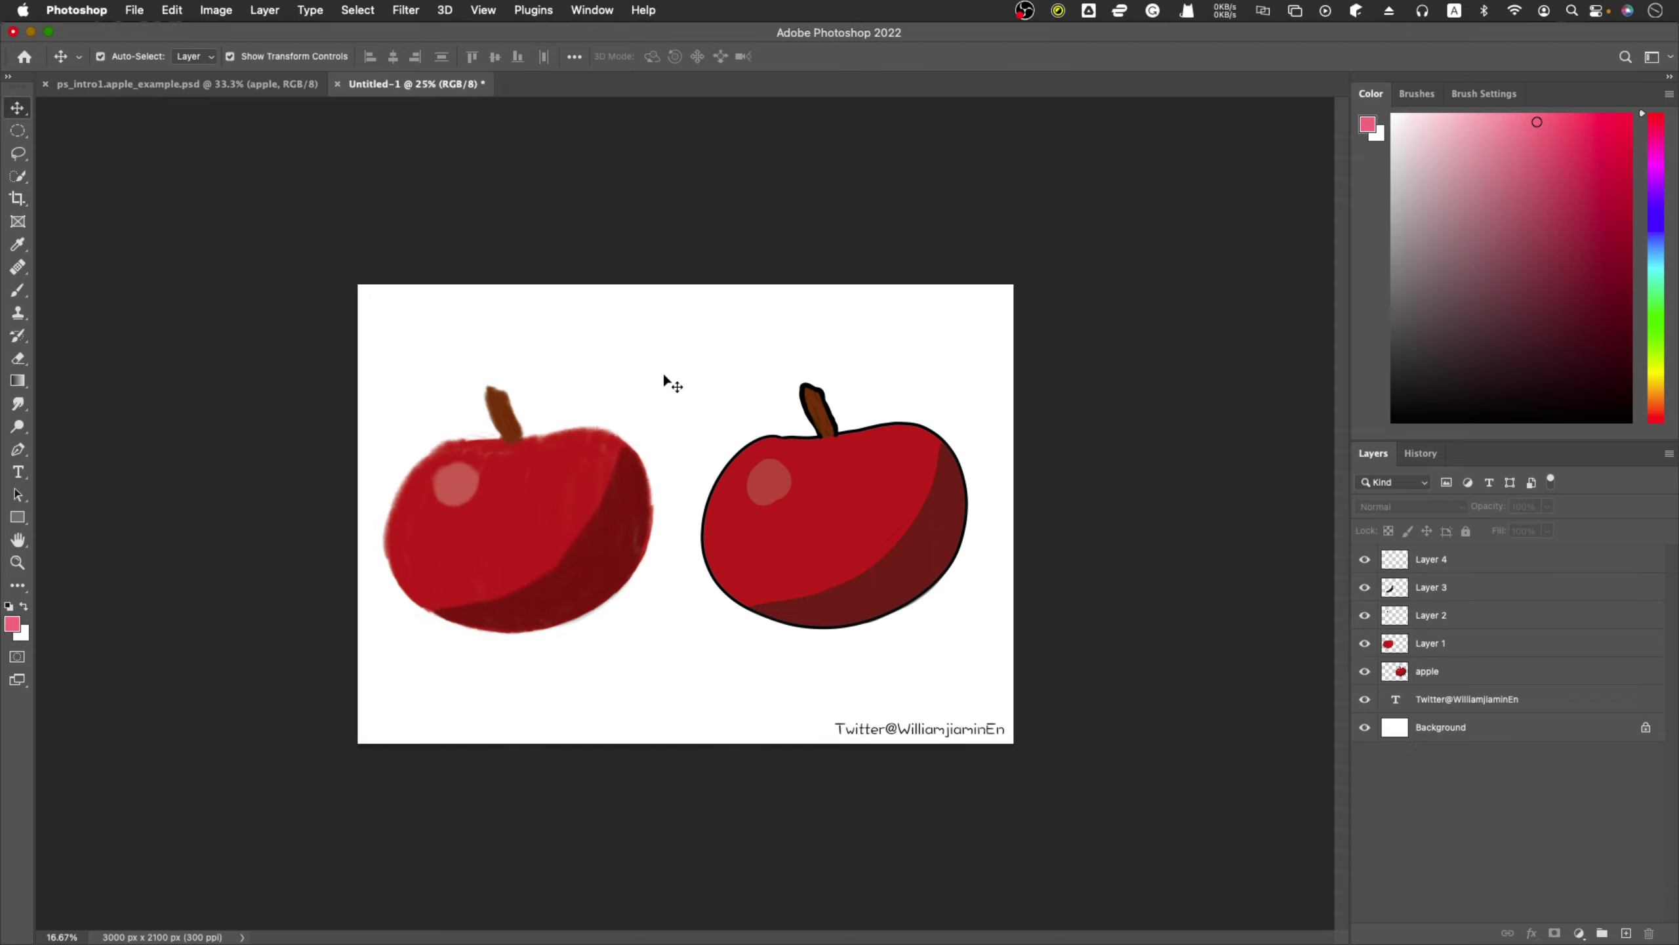
# With the Brush active, add a new empty Layer 5 above Layer 4.
pyautogui.press('b')
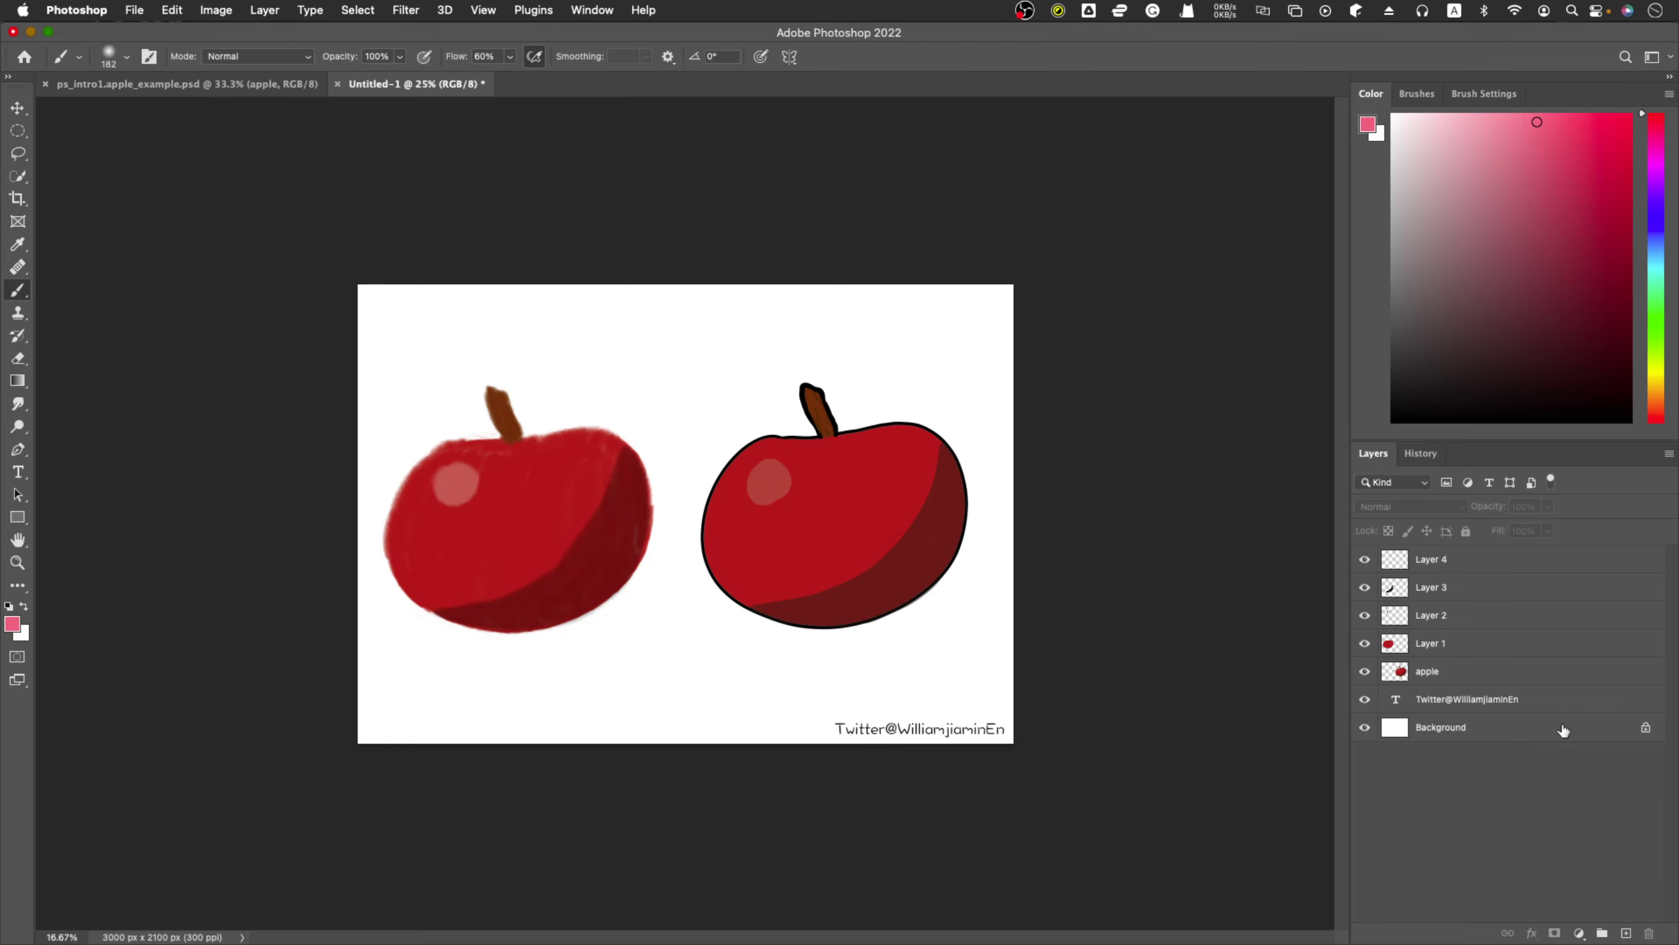
pyautogui.click(1484, 569)
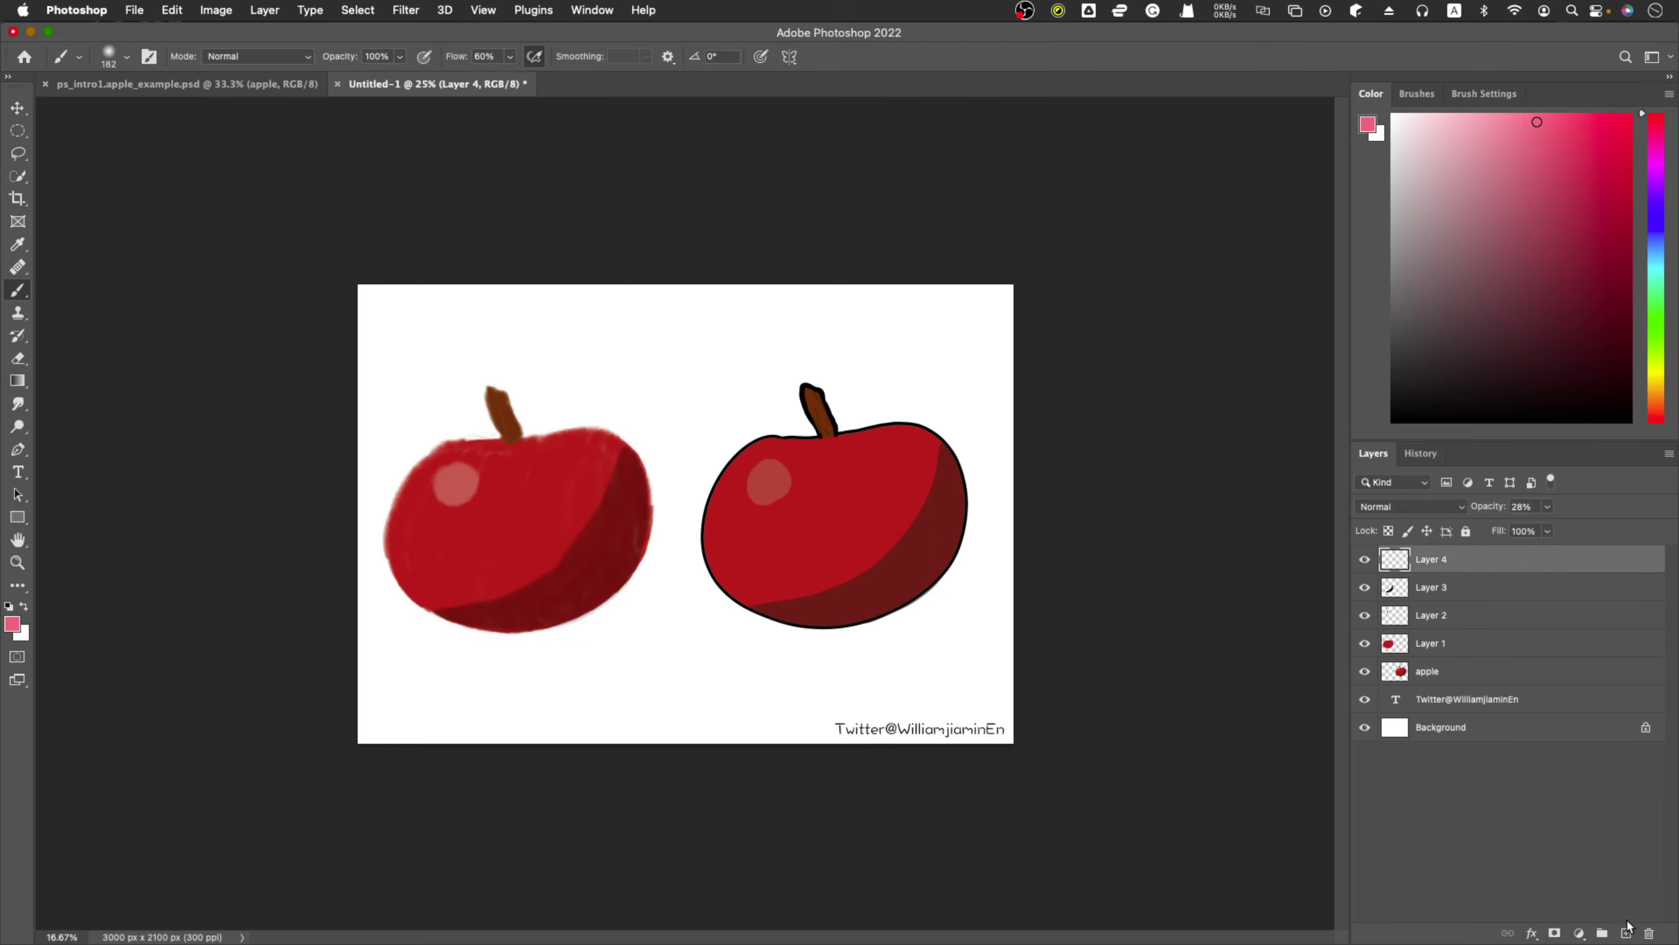
pyautogui.click(1627, 931)
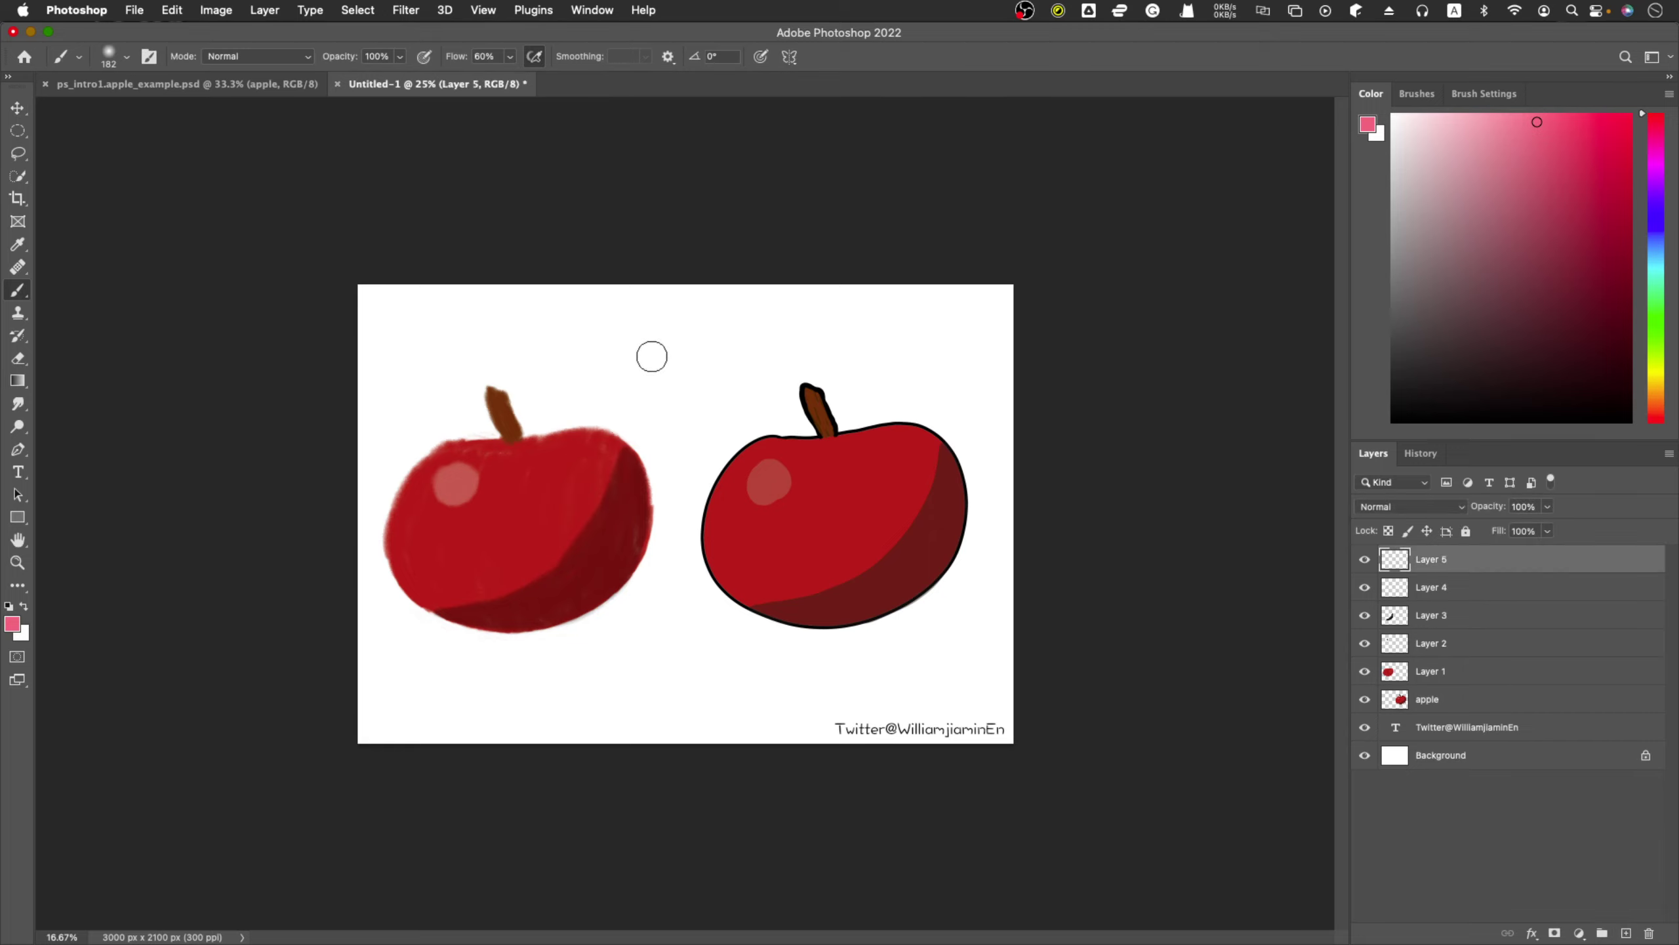
# Paint trial pink strokes above and along the left apple, then undo them.
pyautogui.moveTo(600, 372)
pyautogui.mouseDown()
pyautogui.moveTo(699, 349)
pyautogui.moveTo(761, 363)
pyautogui.mouseUp()
pyautogui.press('super+z')
pyautogui.moveTo(425, 484); pyautogui.dragTo(403, 559)
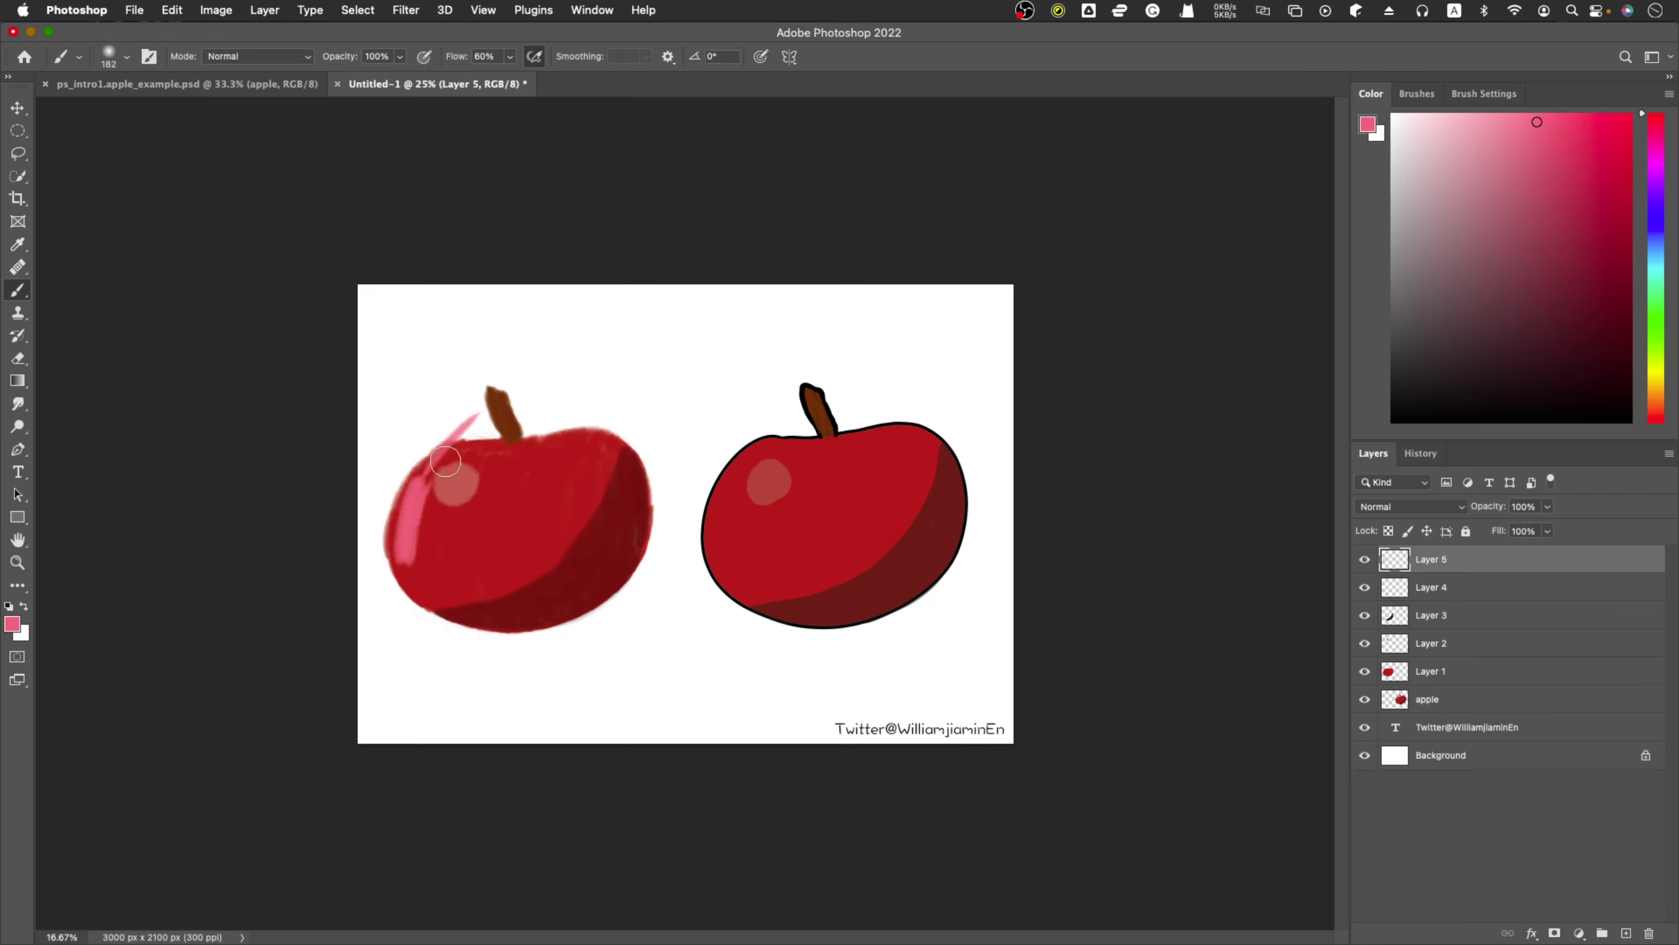
pyautogui.press('super+z')
pyautogui.press('super+z')
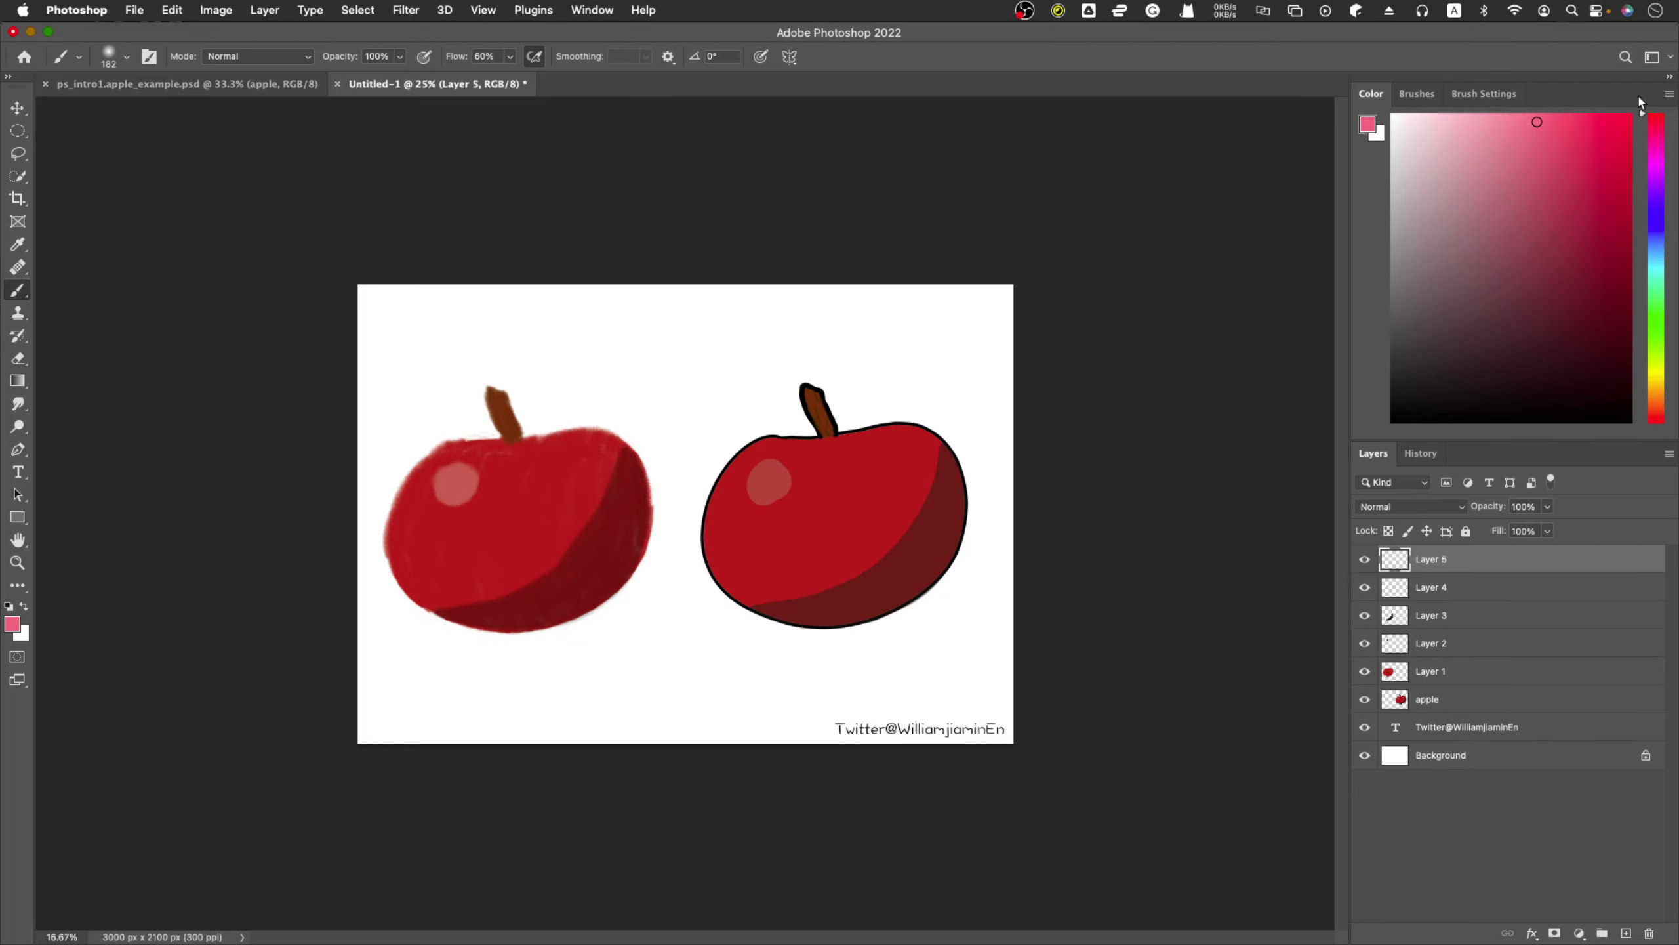
# Keep Hue Cube and shift the foreground from pink to a pale, greyish blue-violet.
pyautogui.click(1669, 95)
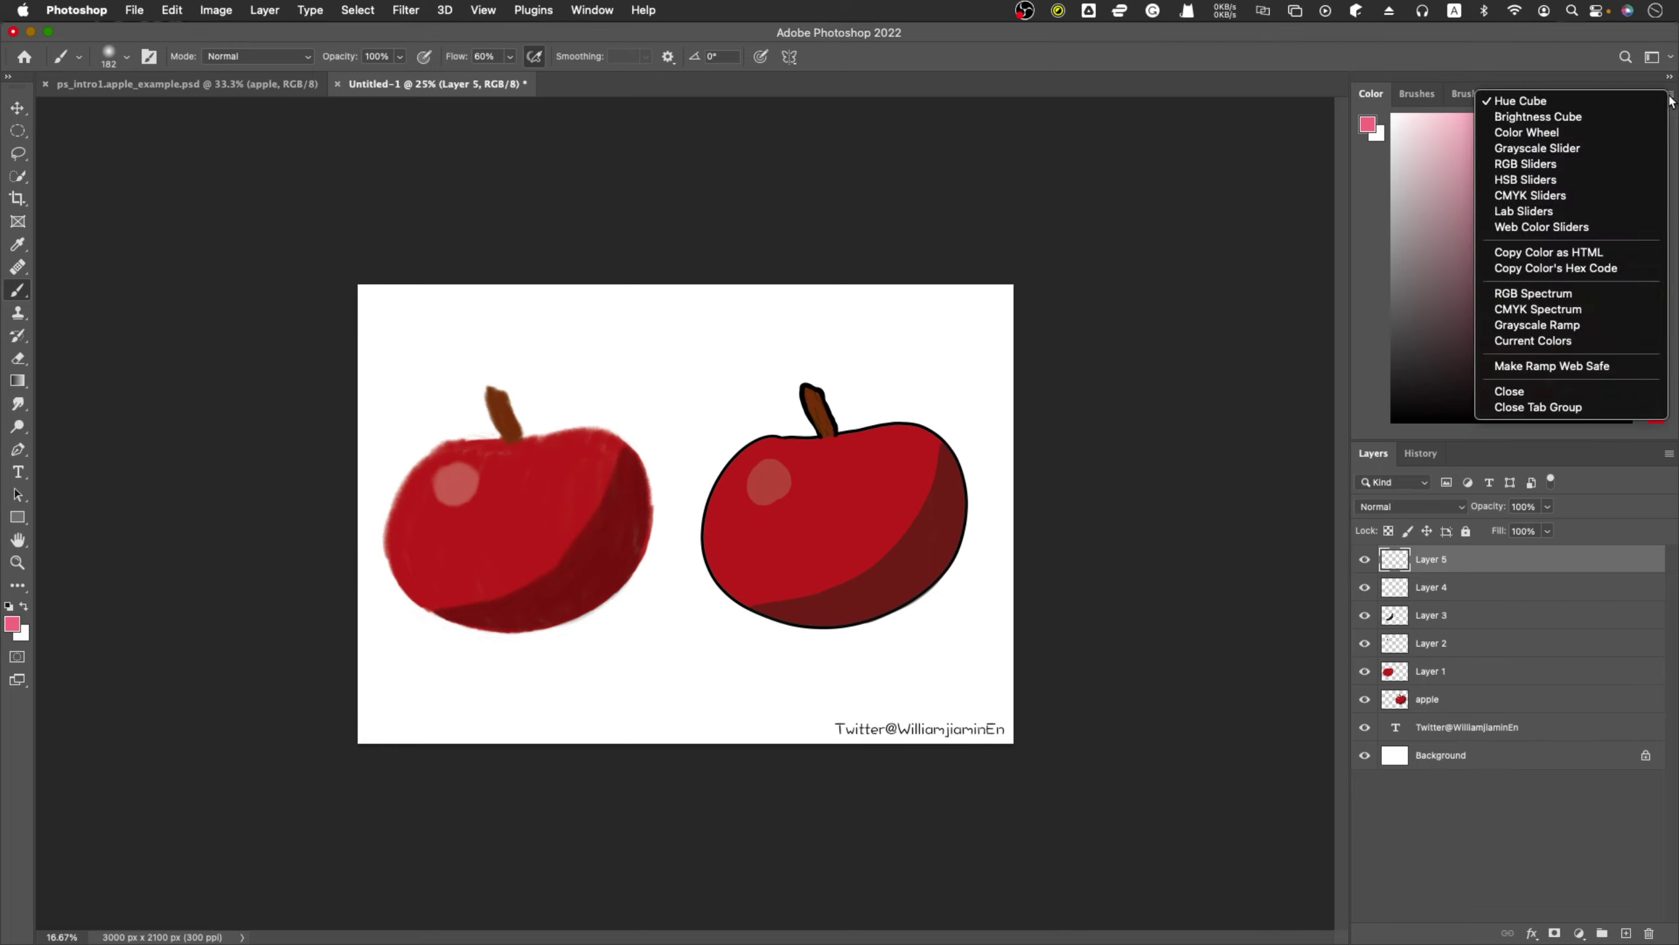
pyautogui.click(1607, 101)
pyautogui.moveTo(1638, 116); pyautogui.dragTo(1645, 231)
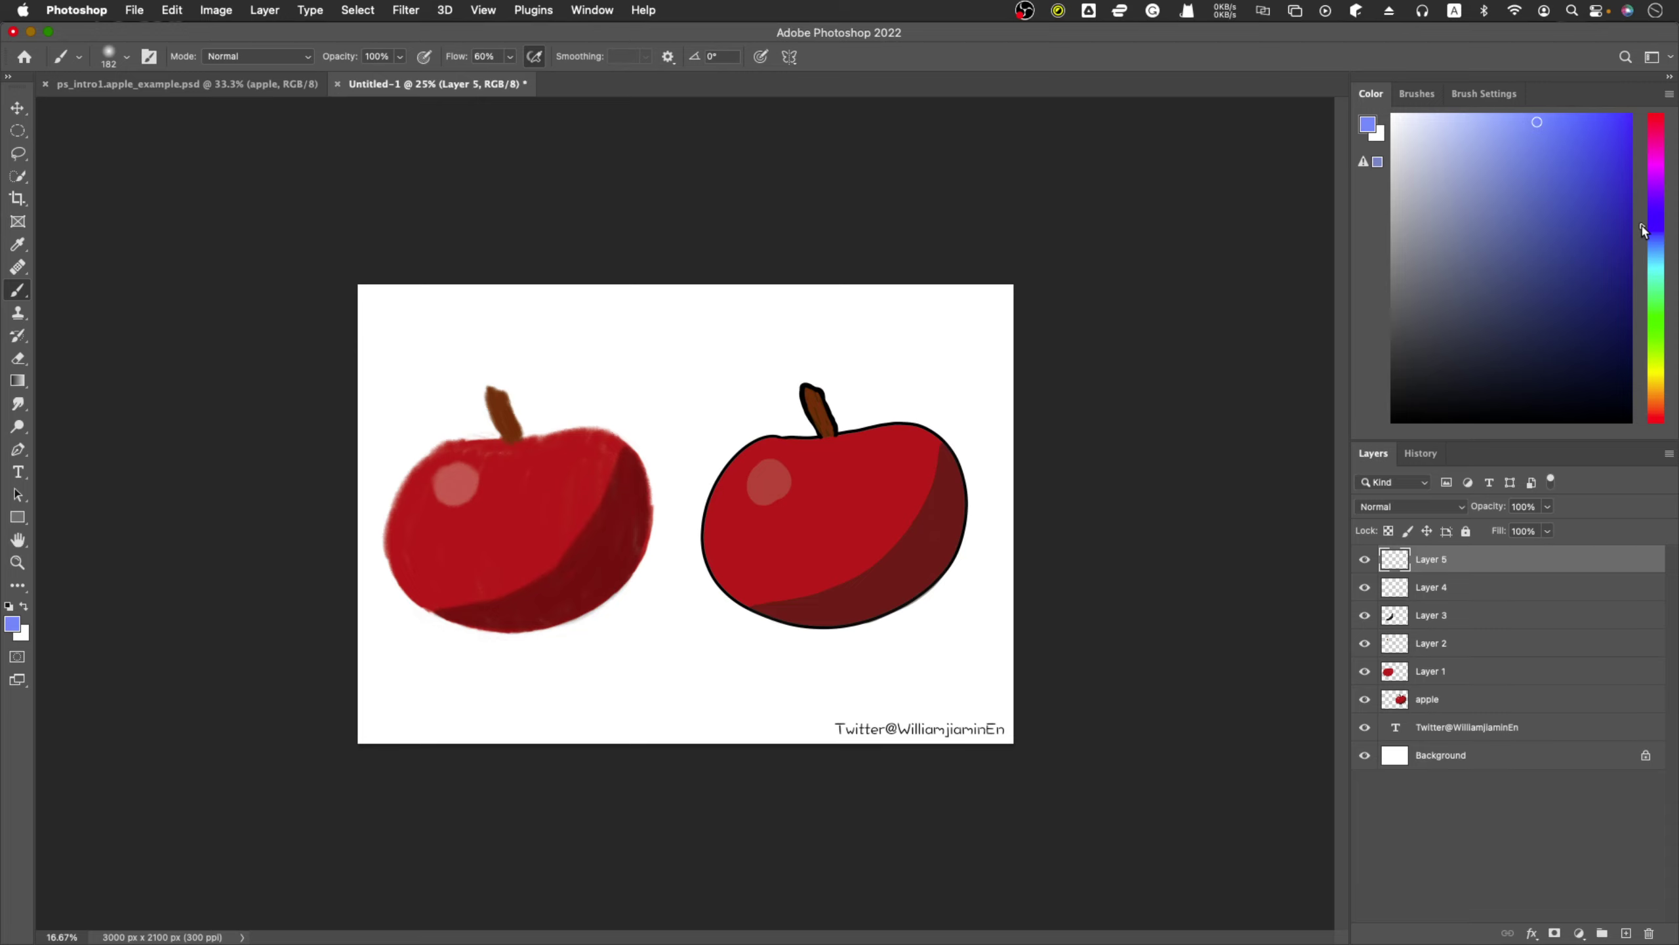
pyautogui.moveTo(1560, 182)
pyautogui.mouseDown()
pyautogui.moveTo(1486, 163)
pyautogui.moveTo(1545, 155)
pyautogui.mouseUp()
# Switch the Color panel to RGB Sliders and set a dark green of R 44, G 112, B 67.
pyautogui.click(1669, 94)
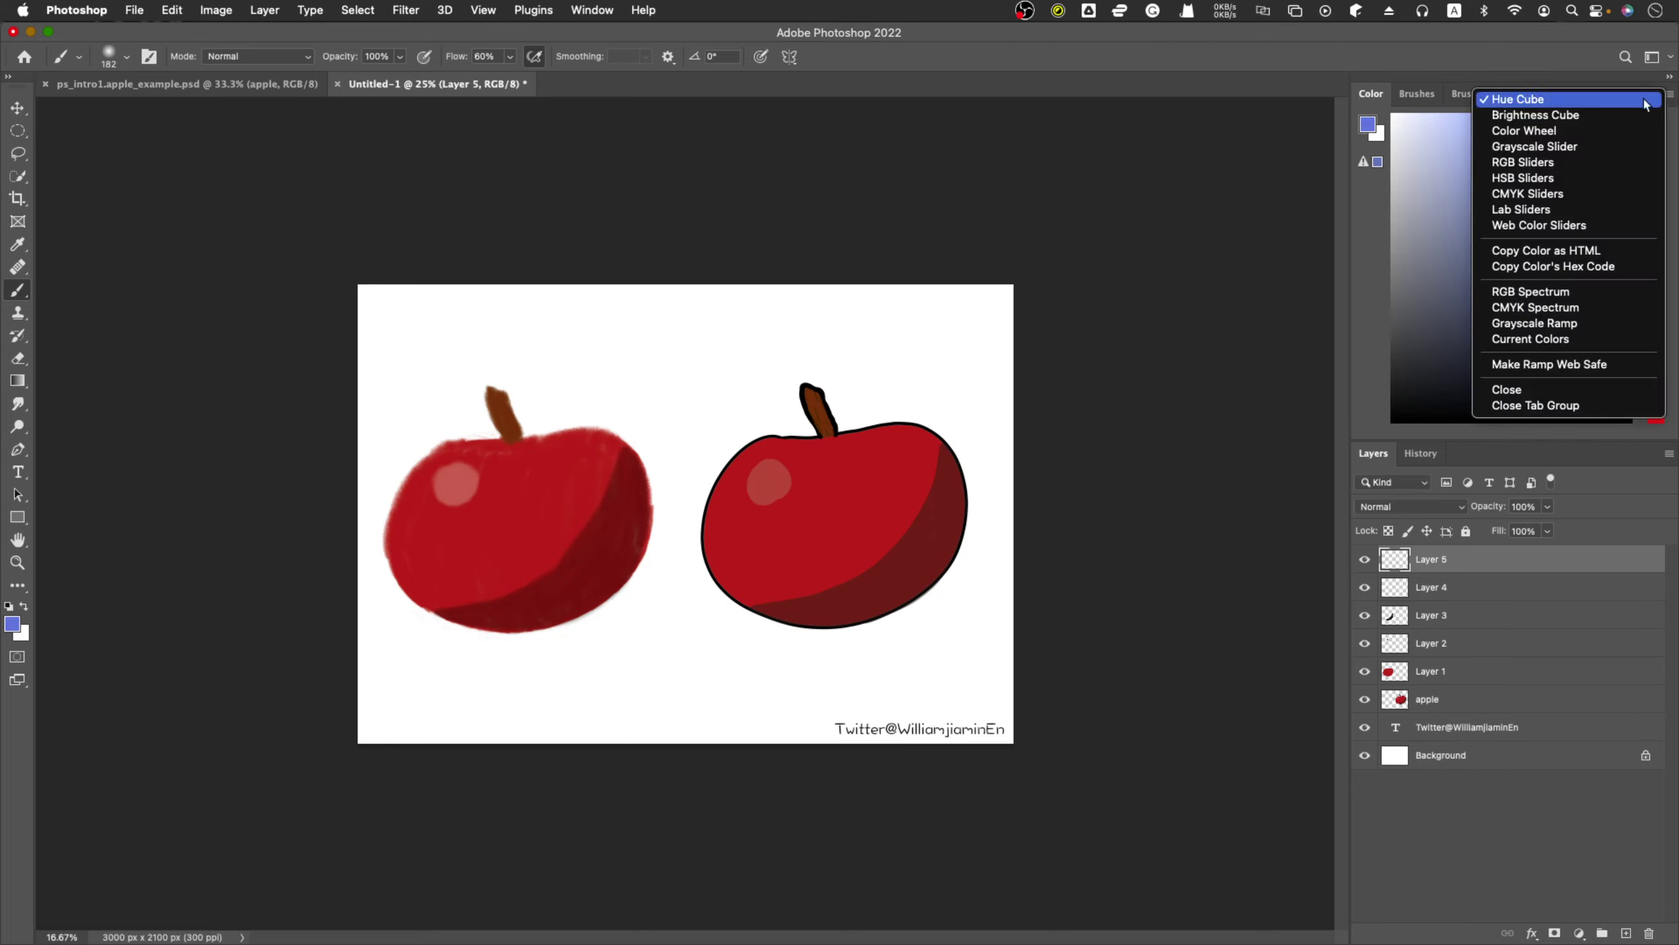
pyautogui.click(1585, 170)
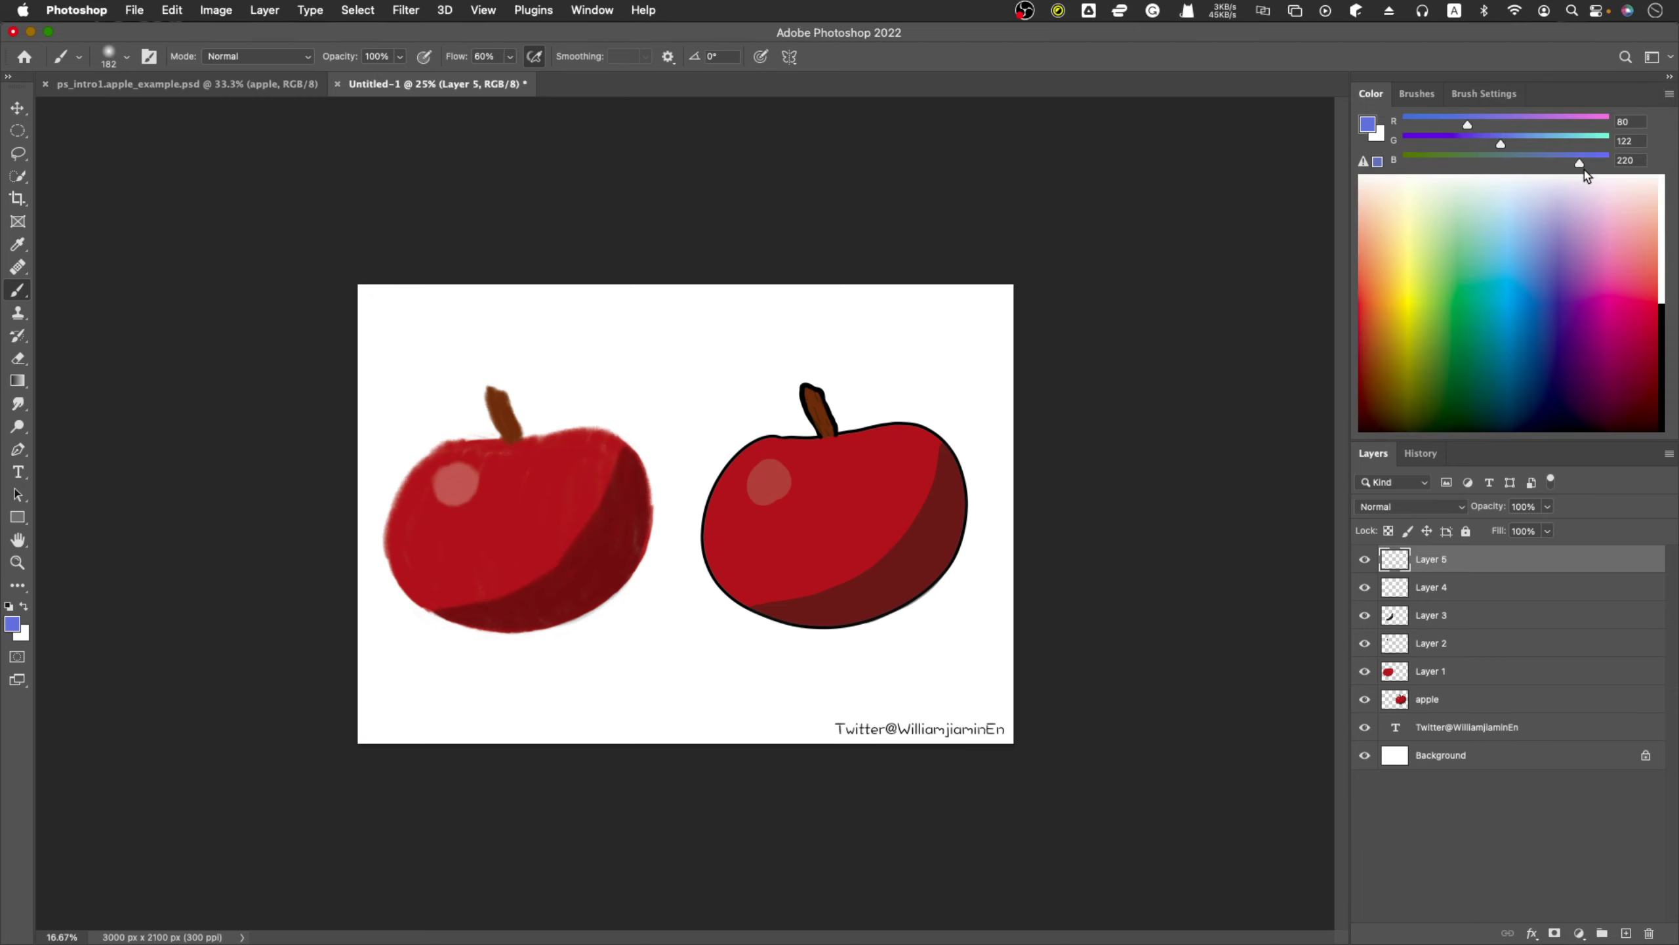
pyautogui.click(1668, 96)
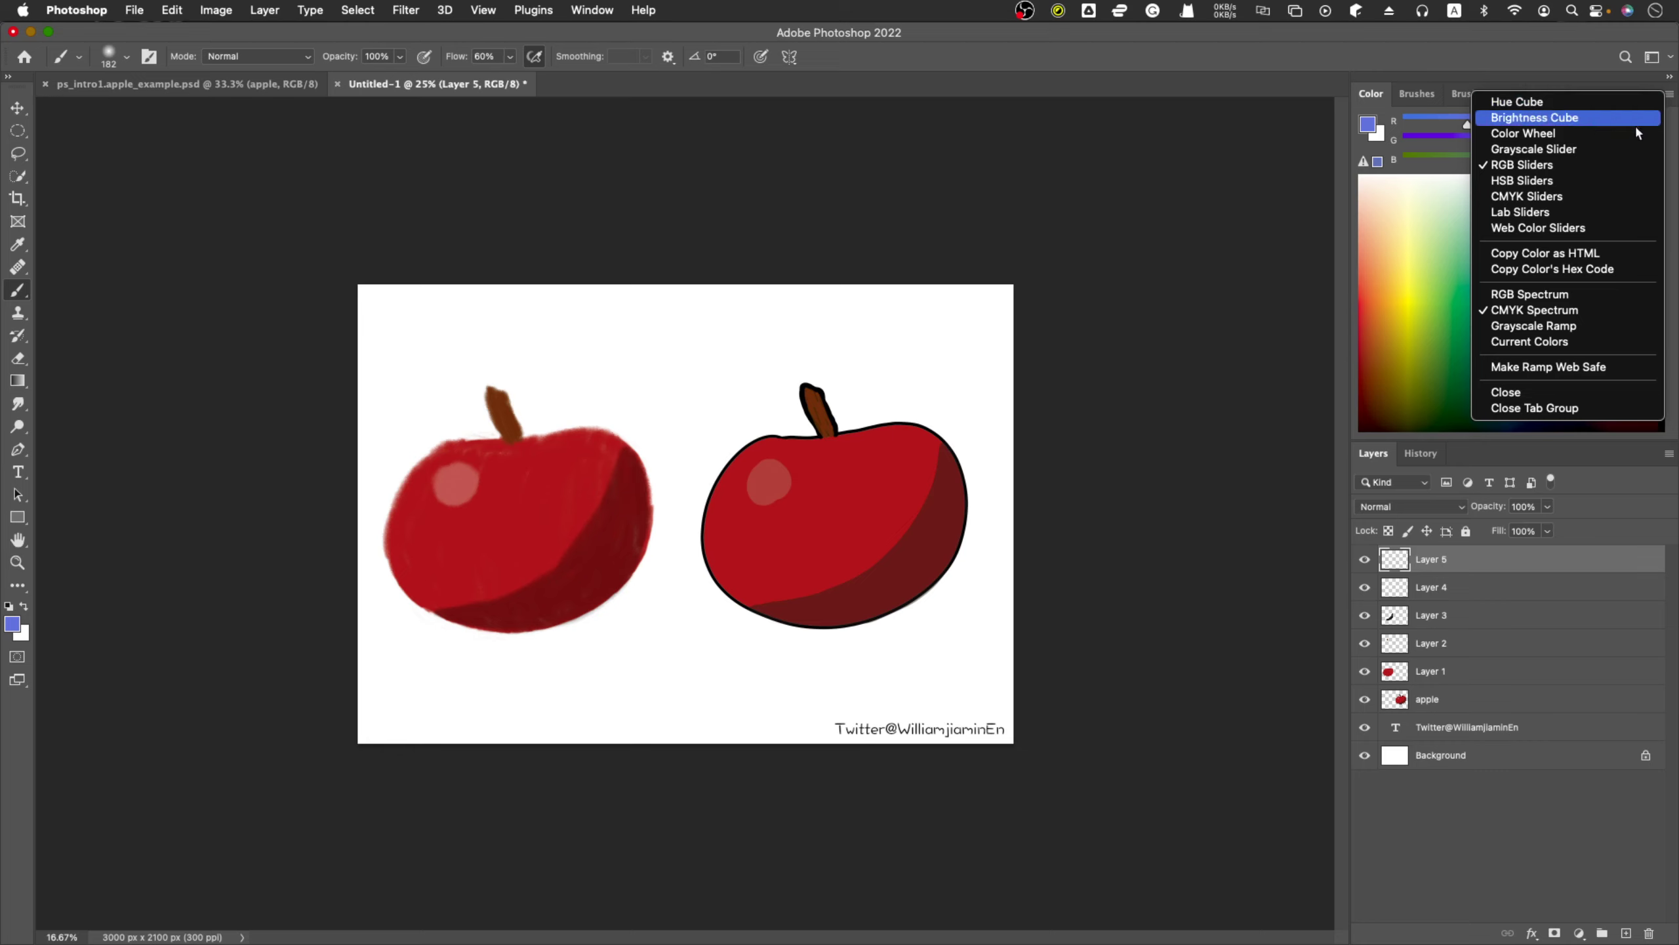
pyautogui.click(1506, 172)
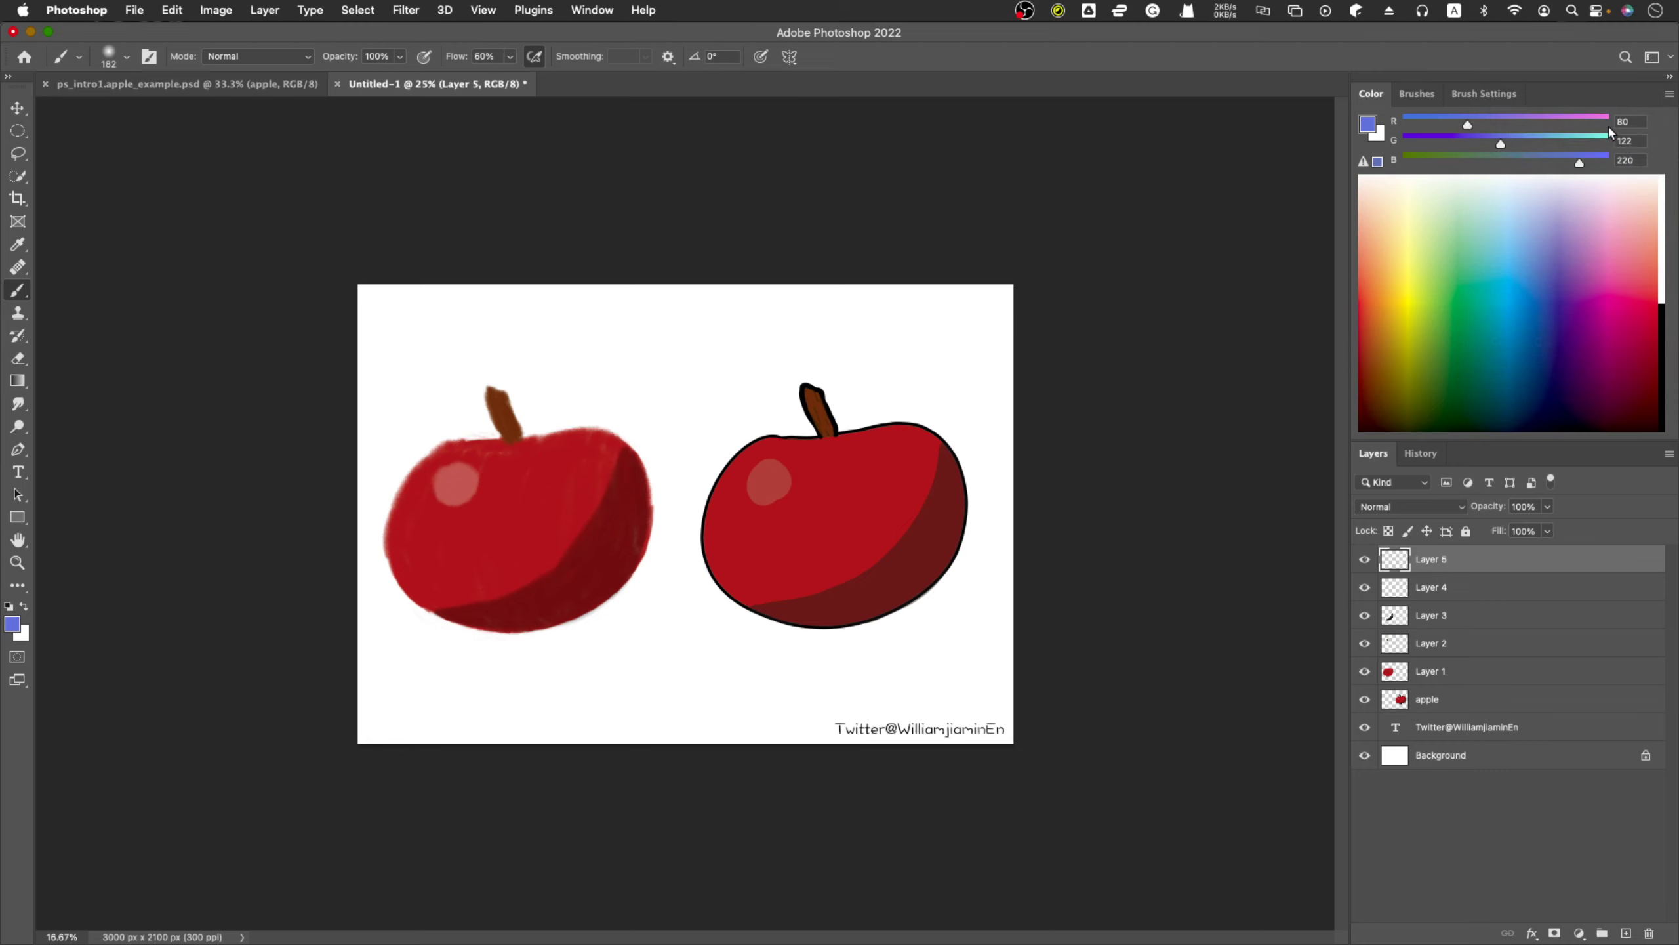
pyautogui.moveTo(1468, 128); pyautogui.dragTo(1457, 165)
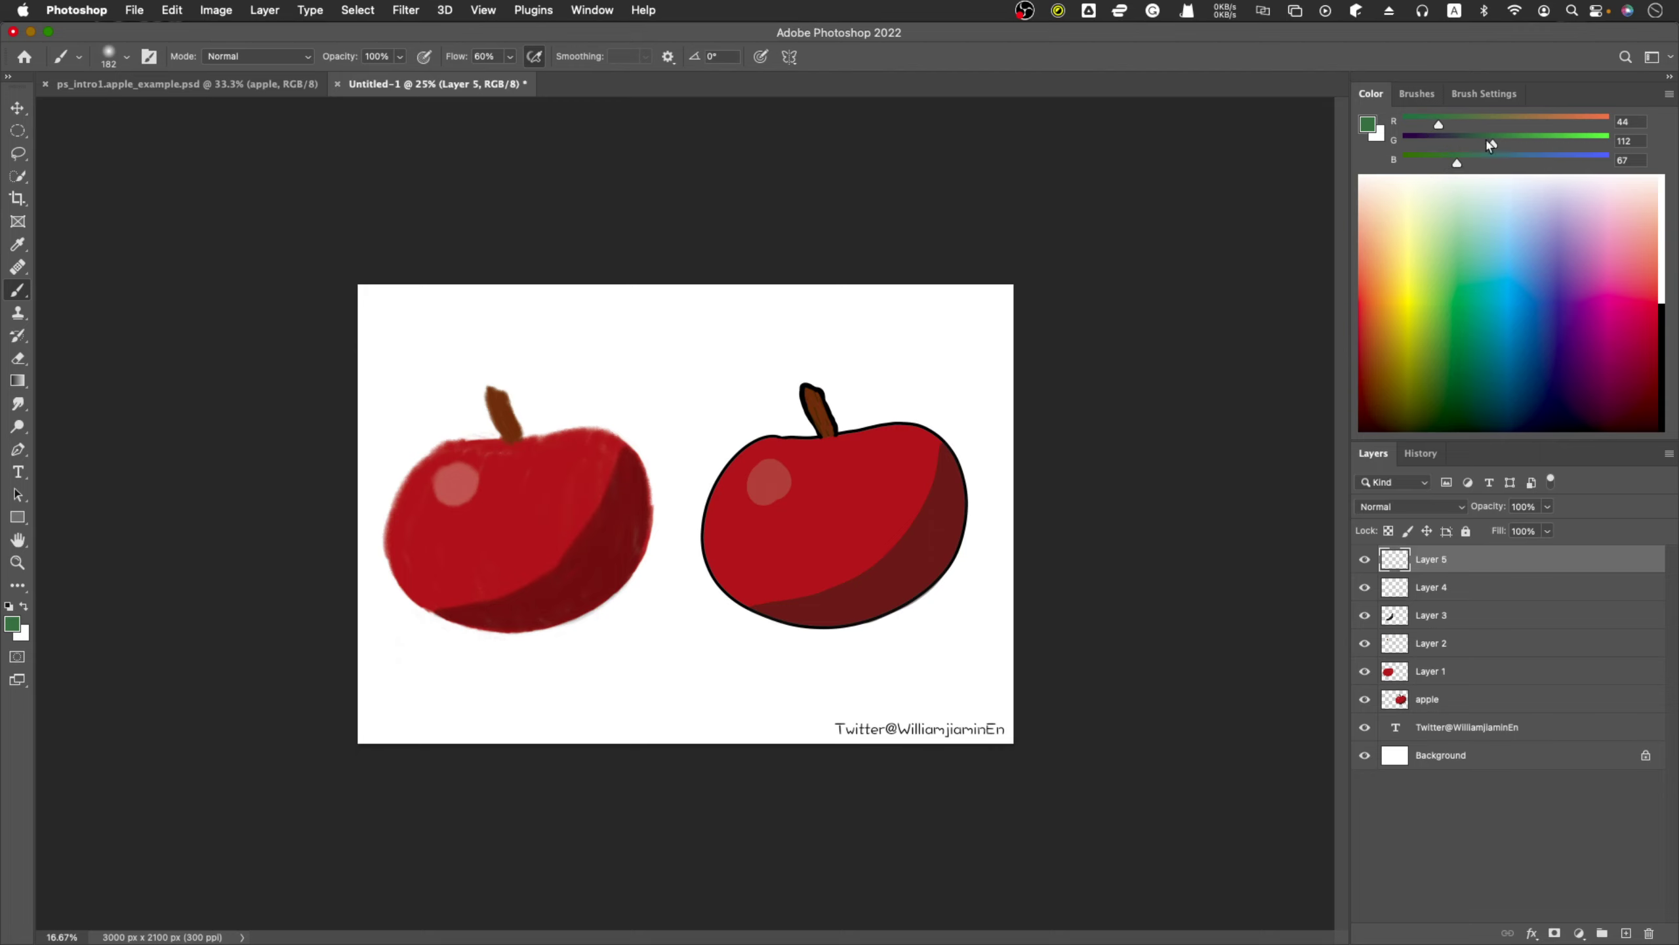
pyautogui.click(1625, 121)
pyautogui.doubleClick(1625, 120)
# Switch to HSB Sliders, showing the green as H 140, S 61%, B 44%.
pyautogui.click(1667, 96)
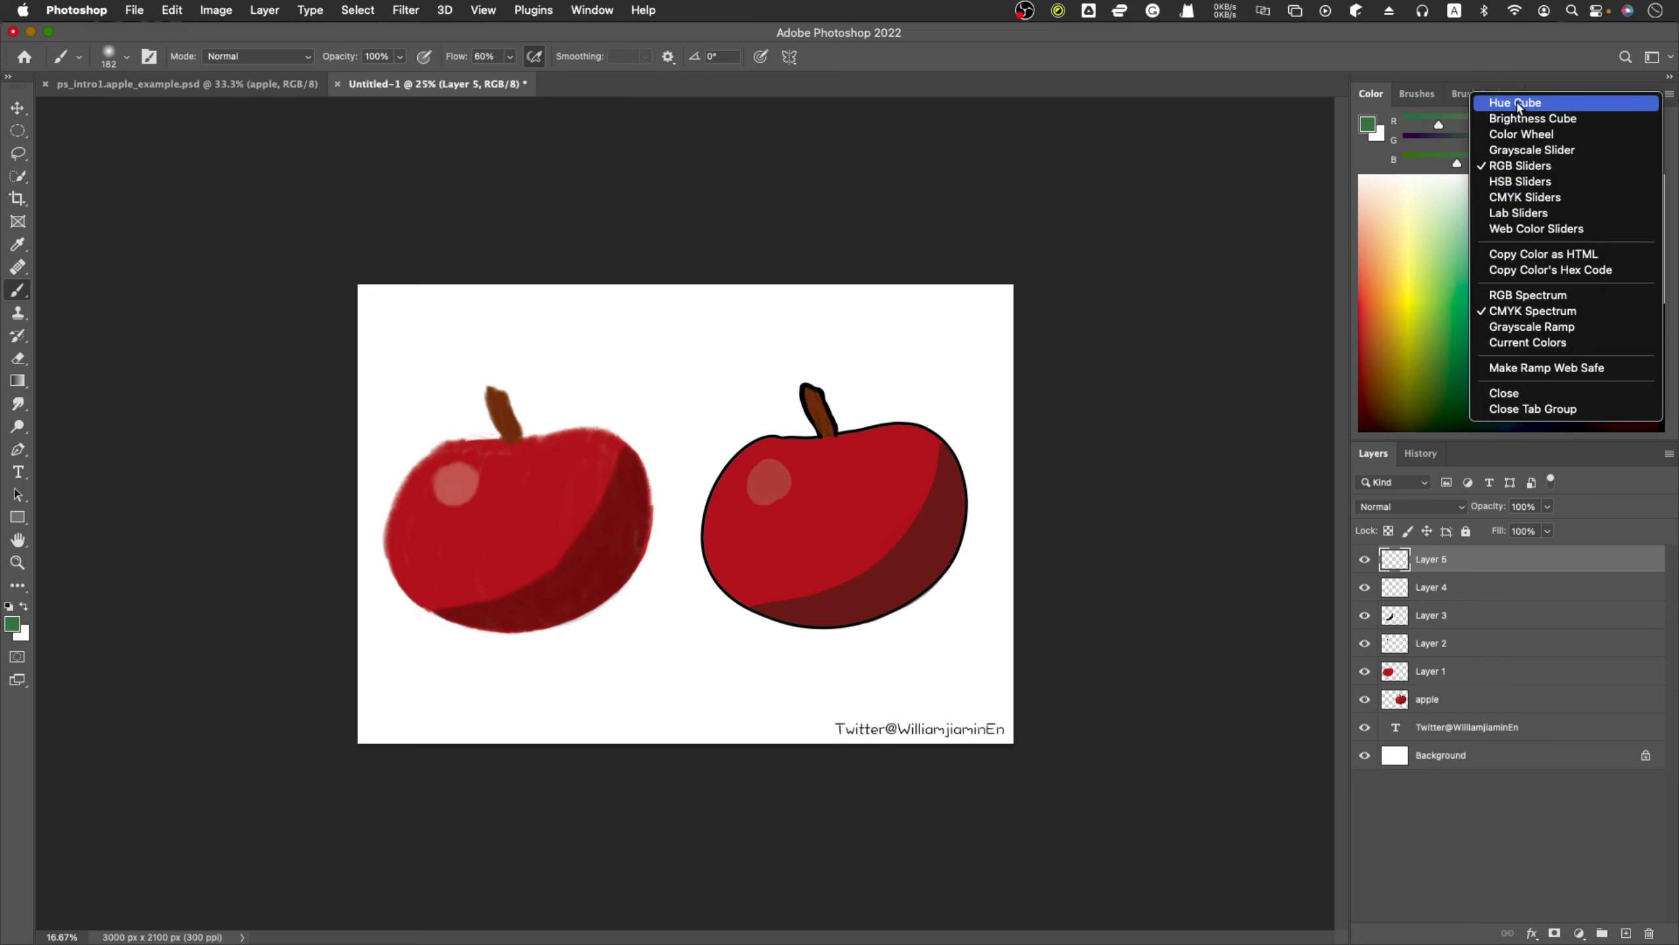
pyautogui.click(1520, 181)
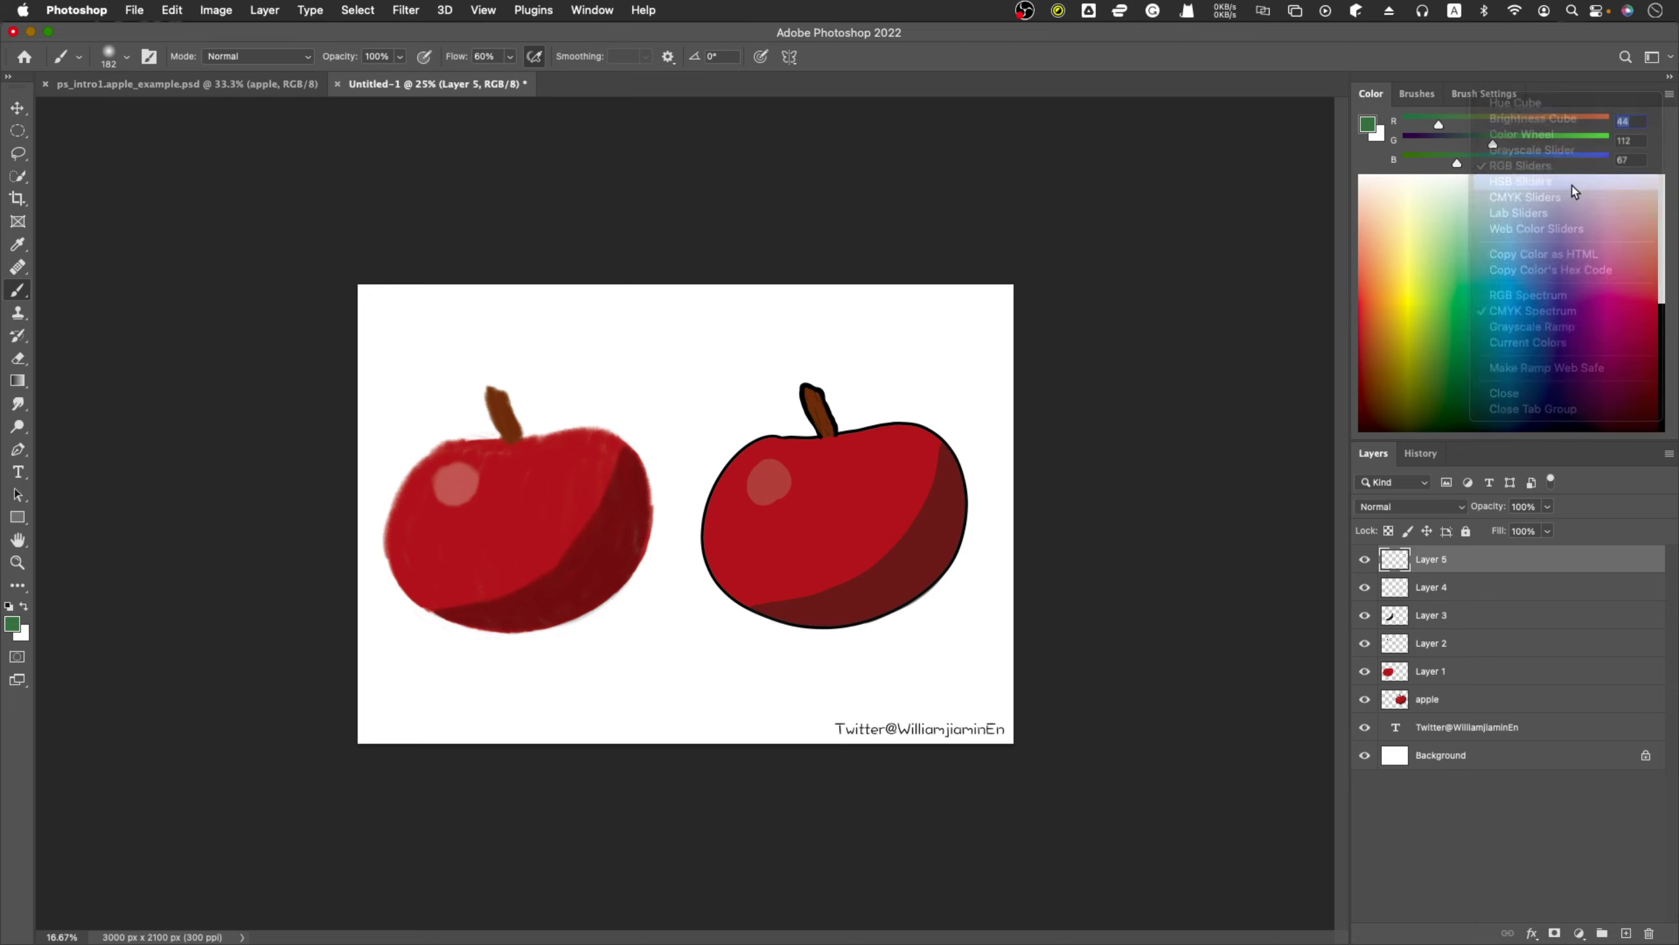
pyautogui.click(1666, 101)
pyautogui.click(1496, 171)
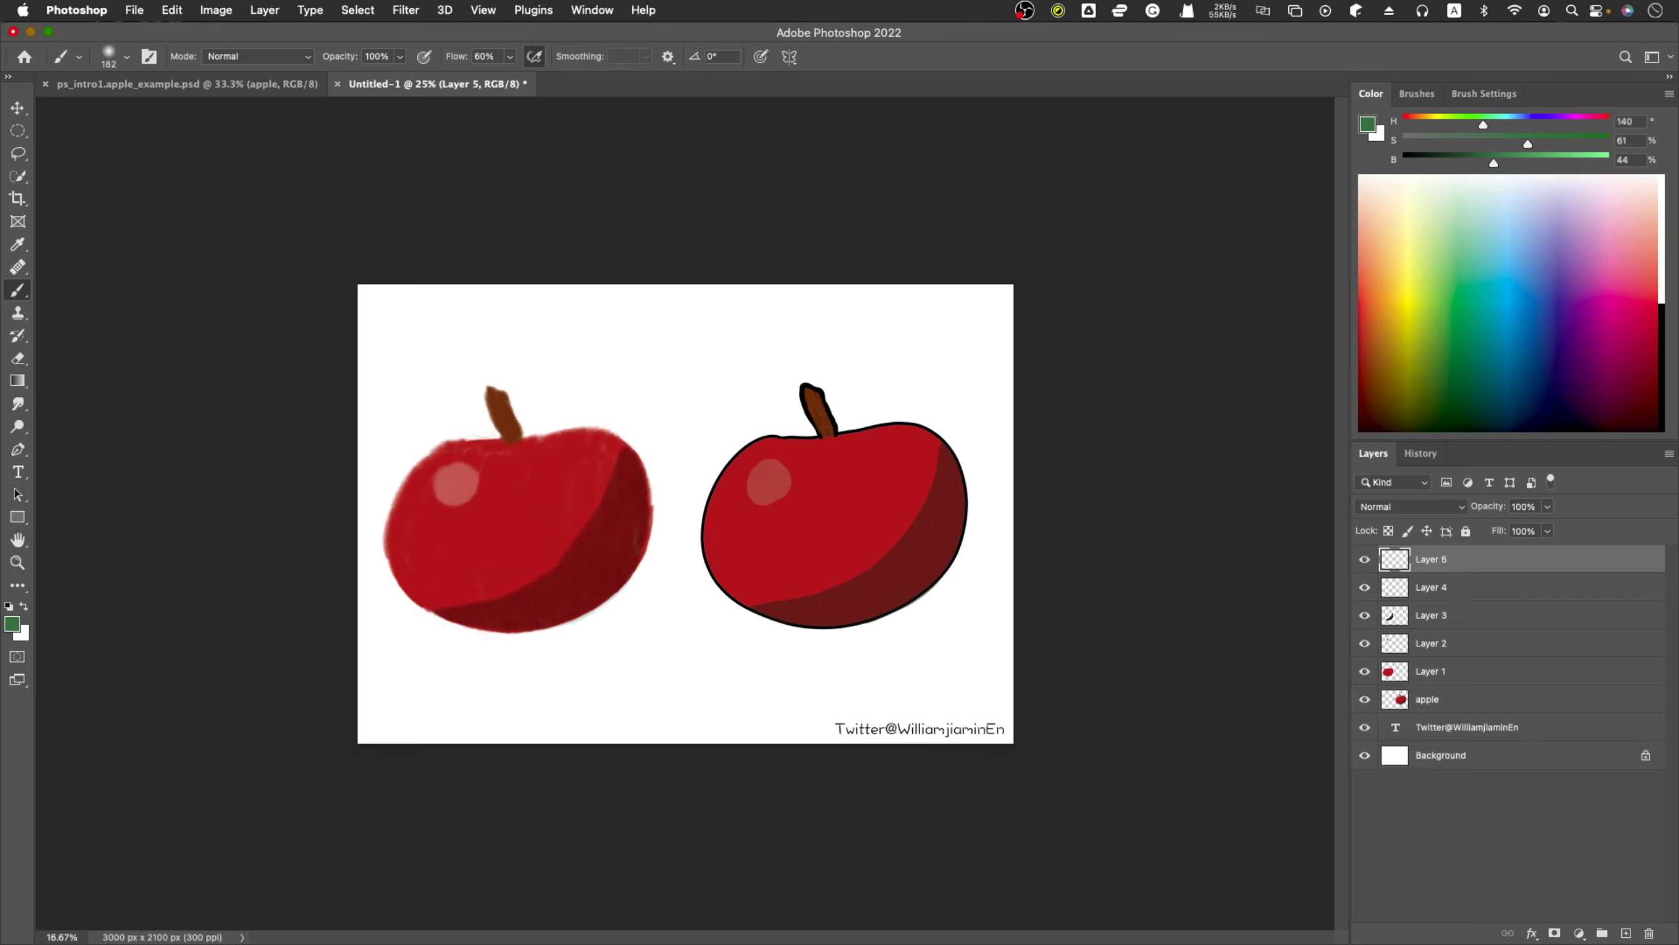
pyautogui.click(1669, 95)
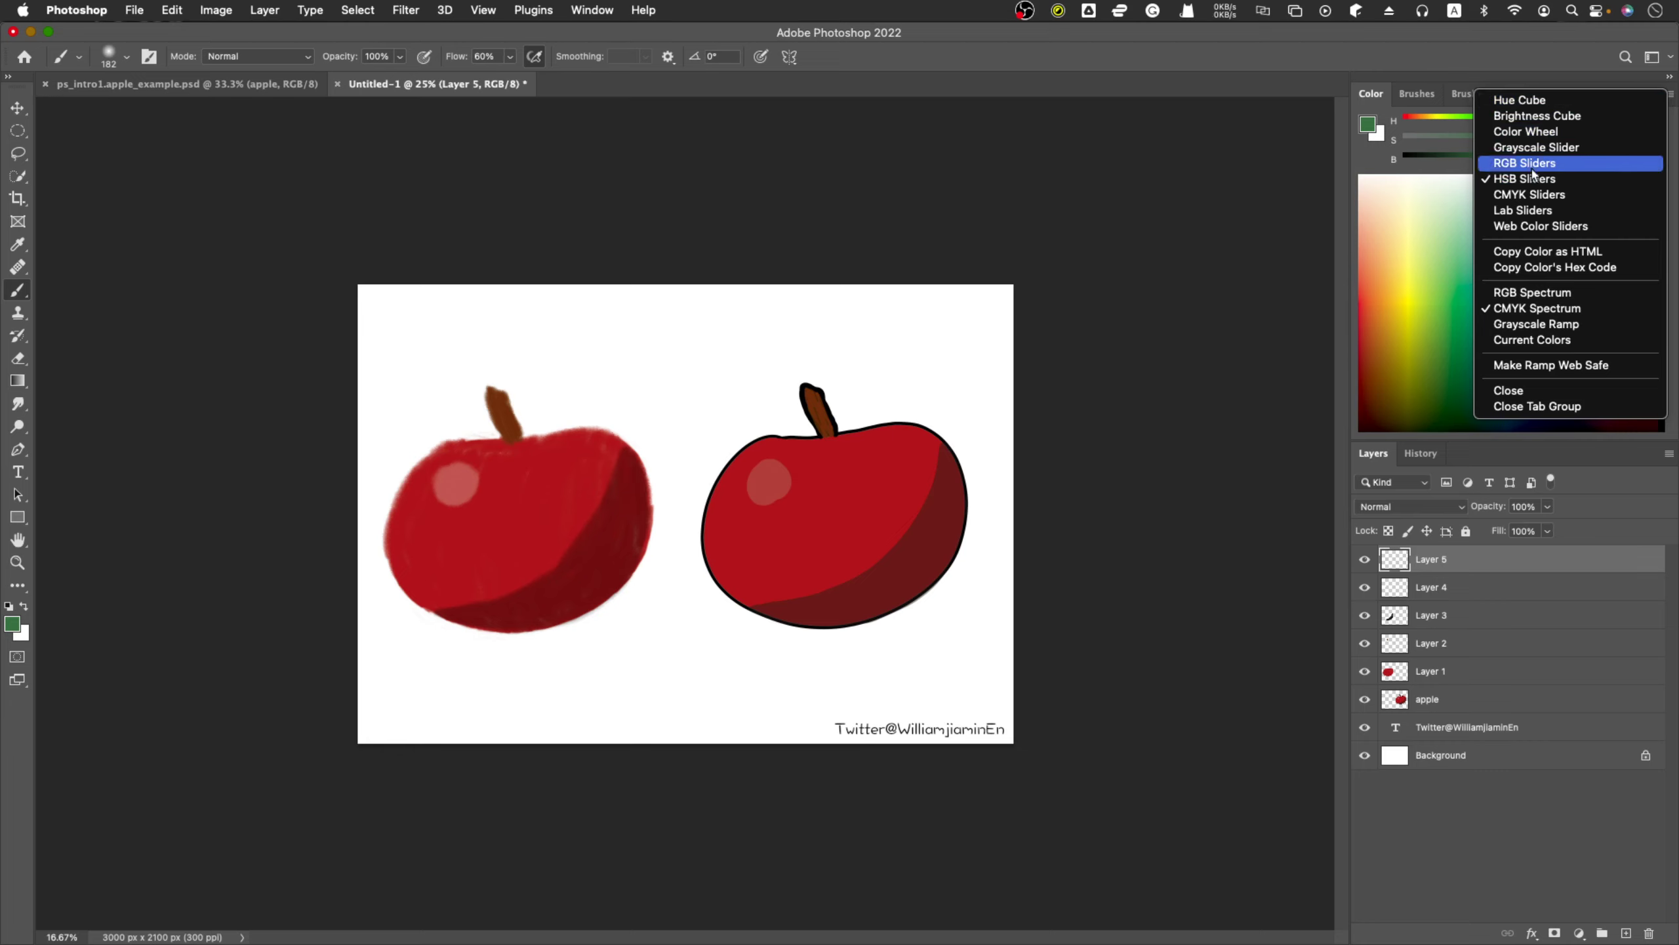
pyautogui.click(1424, 68)
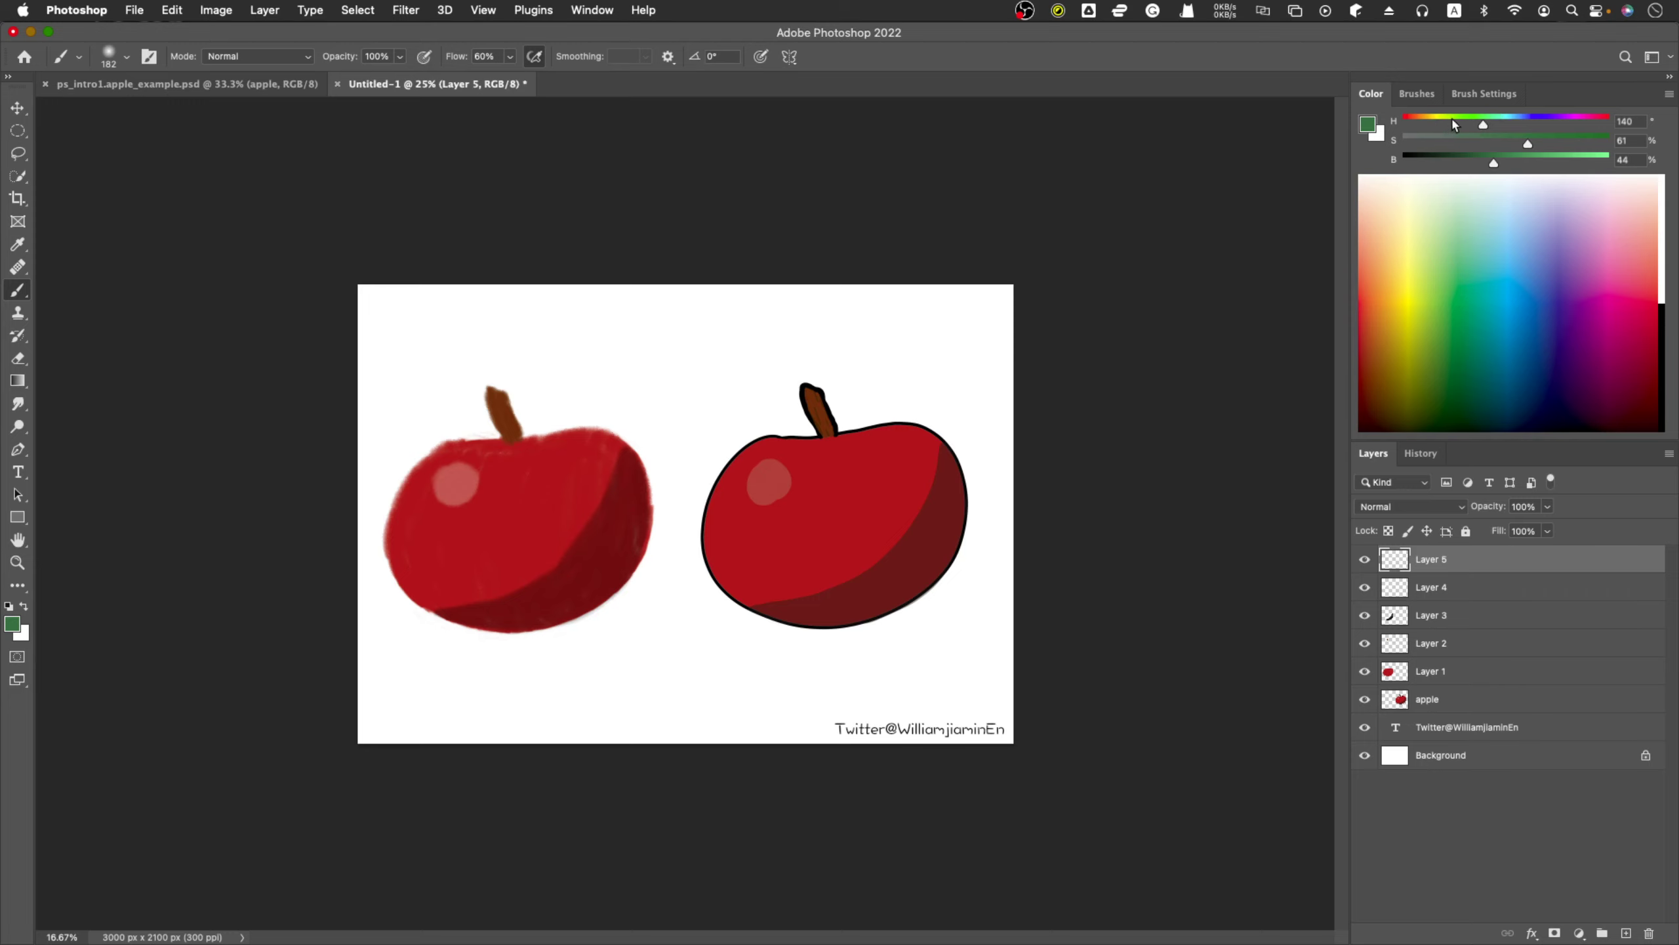
# Set the green to hue 100, saturation about 71 and brightness 64.
pyautogui.click(1458, 124)
pyautogui.moveTo(1461, 124); pyautogui.dragTo(1463, 126)
pyautogui.moveTo(1527, 144)
pyautogui.mouseDown()
pyautogui.moveTo(1436, 146)
pyautogui.moveTo(1544, 149)
pyautogui.mouseUp()
pyautogui.moveTo(1546, 150); pyautogui.dragTo(1551, 151)
pyautogui.moveTo(1494, 164); pyautogui.dragTo(1547, 166)
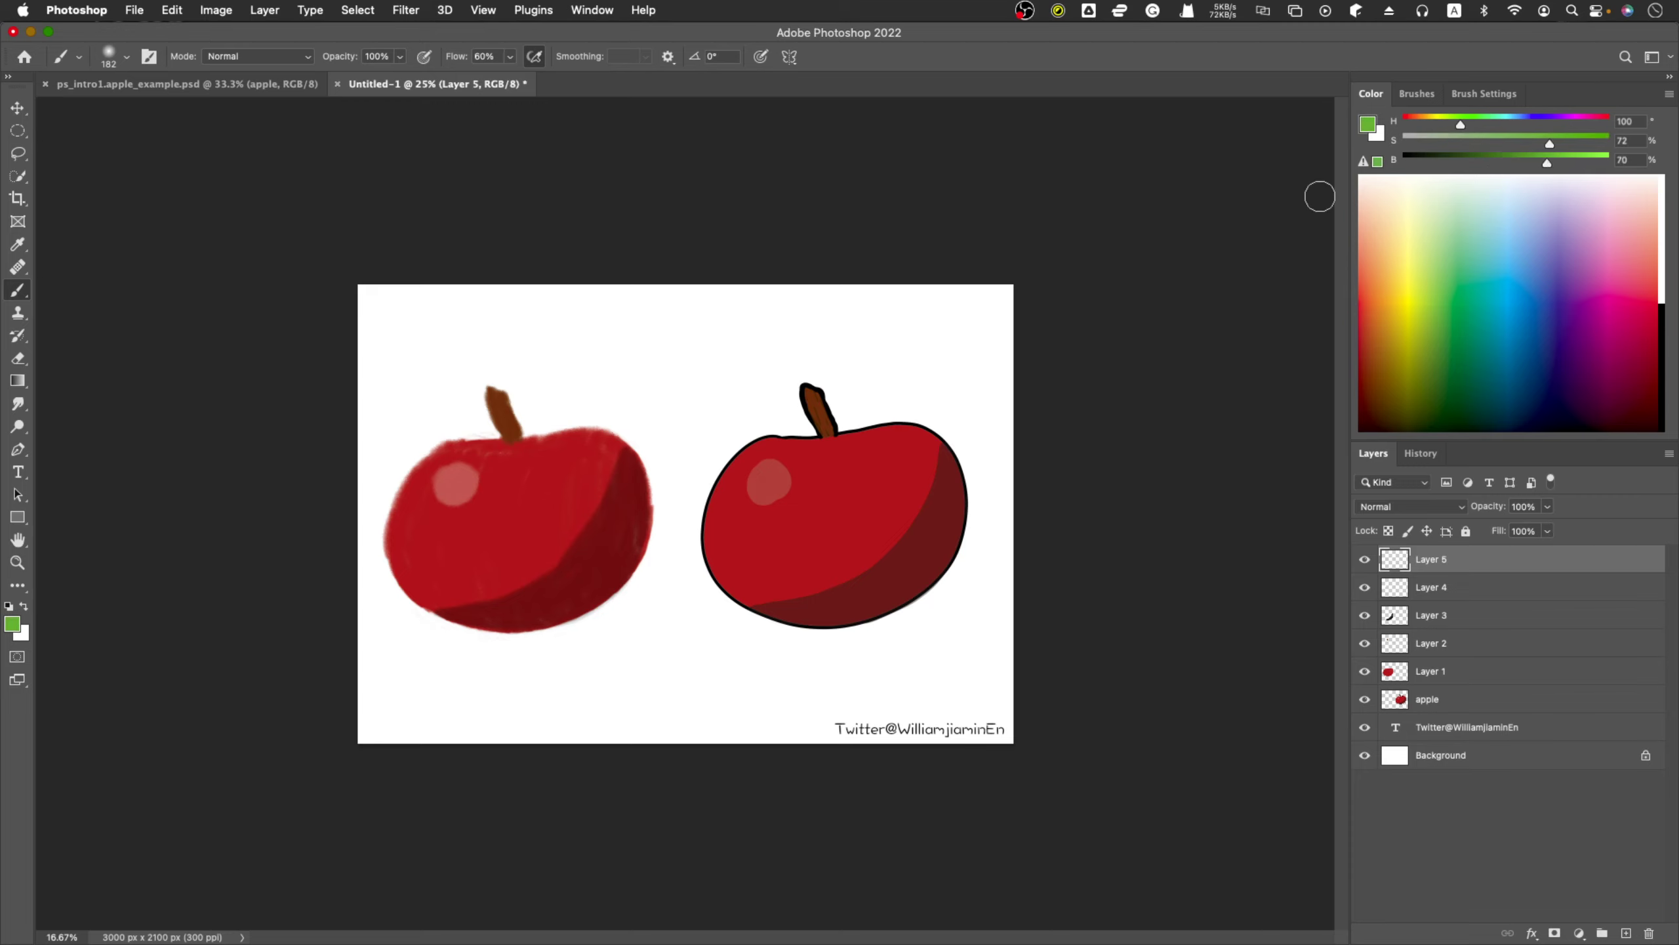
# Paint test strokes while darkening brightness to 57, 41 and 25, then undo them.
pyautogui.moveTo(836, 335); pyautogui.dragTo(893, 370)
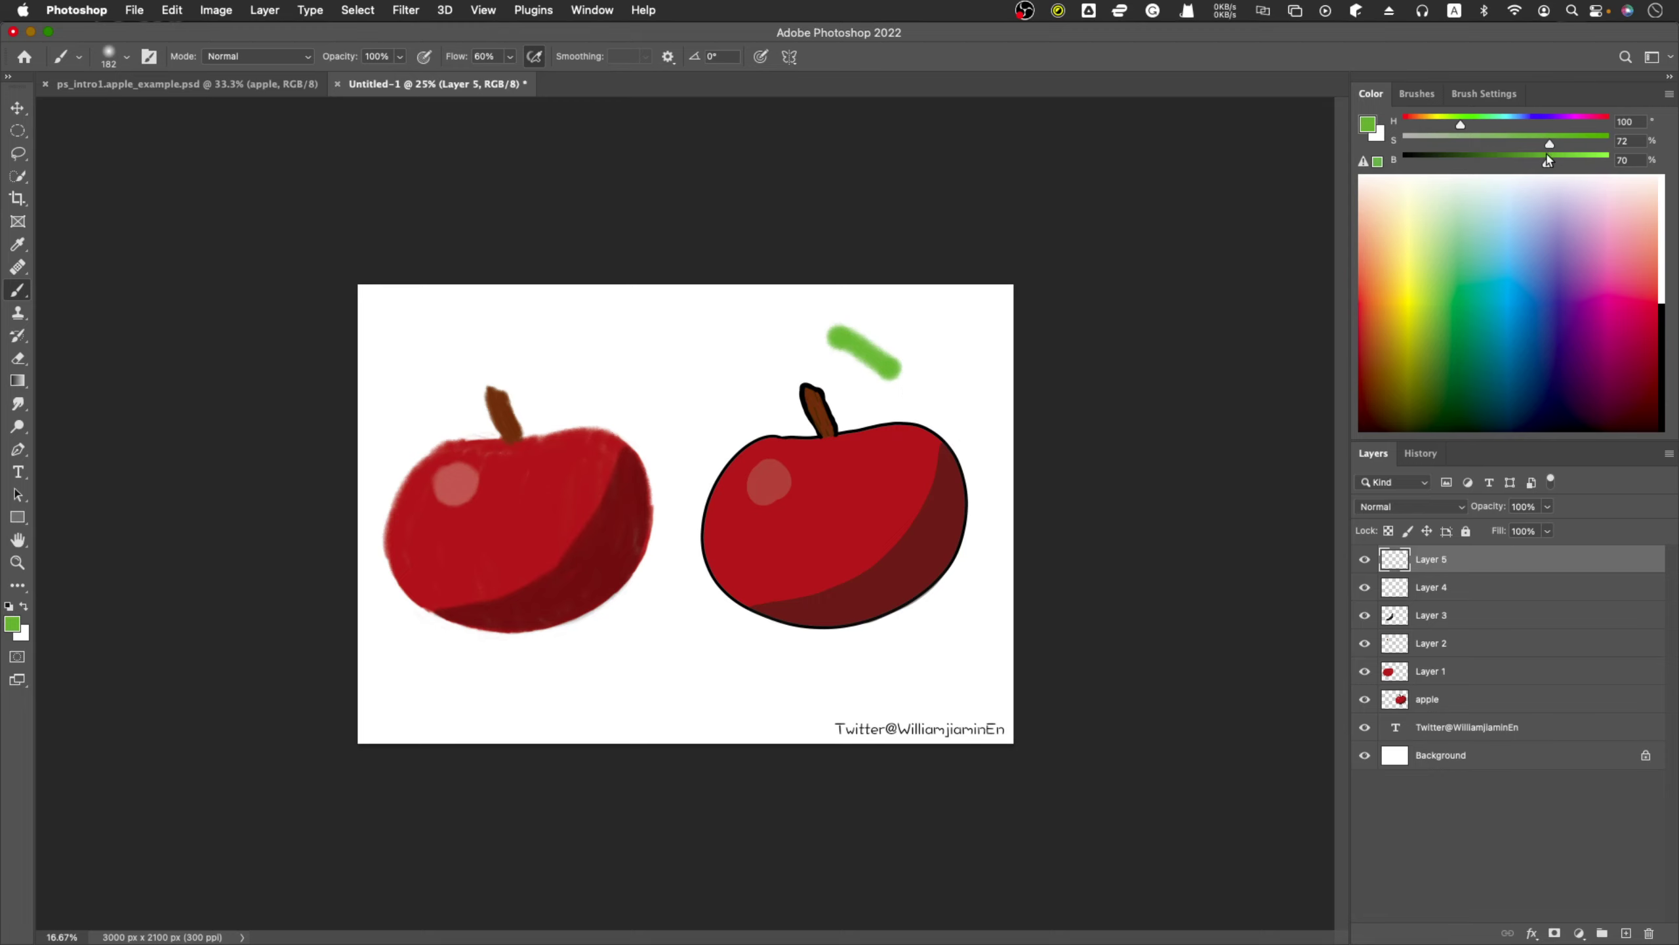
pyautogui.moveTo(1546, 162); pyautogui.dragTo(1519, 162)
pyautogui.moveTo(762, 332); pyautogui.dragTo(860, 385)
pyautogui.click(1517, 164)
pyautogui.moveTo(1517, 164); pyautogui.dragTo(1488, 164)
pyautogui.moveTo(725, 364); pyautogui.dragTo(773, 403)
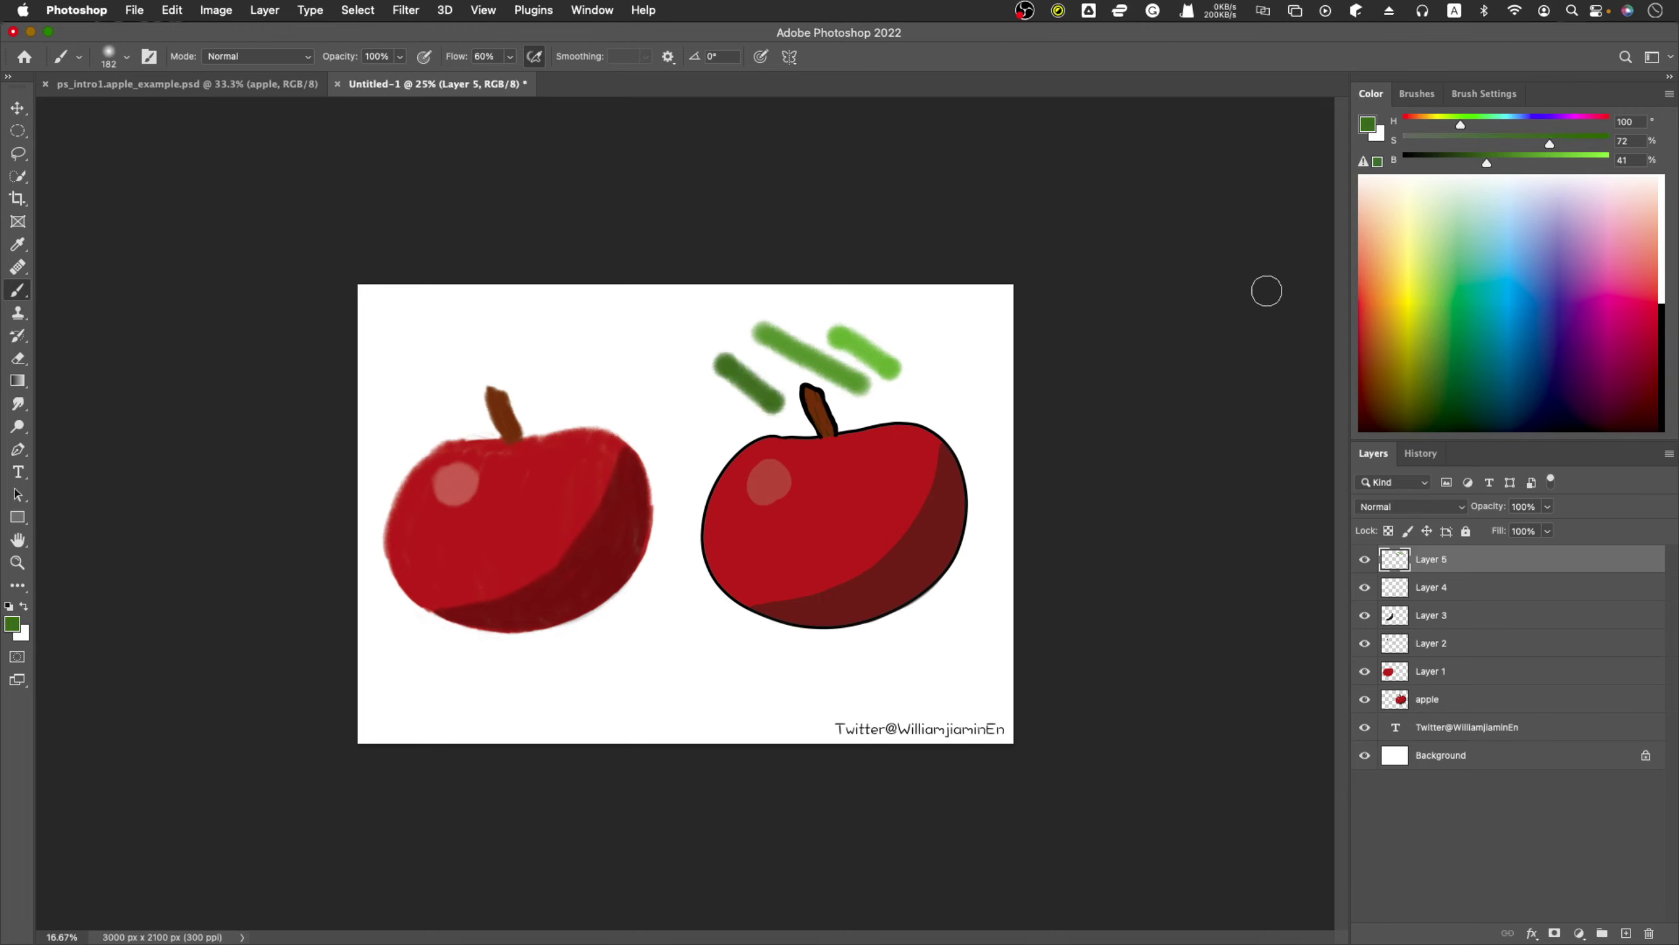
pyautogui.moveTo(1486, 166); pyautogui.dragTo(1454, 171)
pyautogui.moveTo(655, 380); pyautogui.dragTo(713, 432)
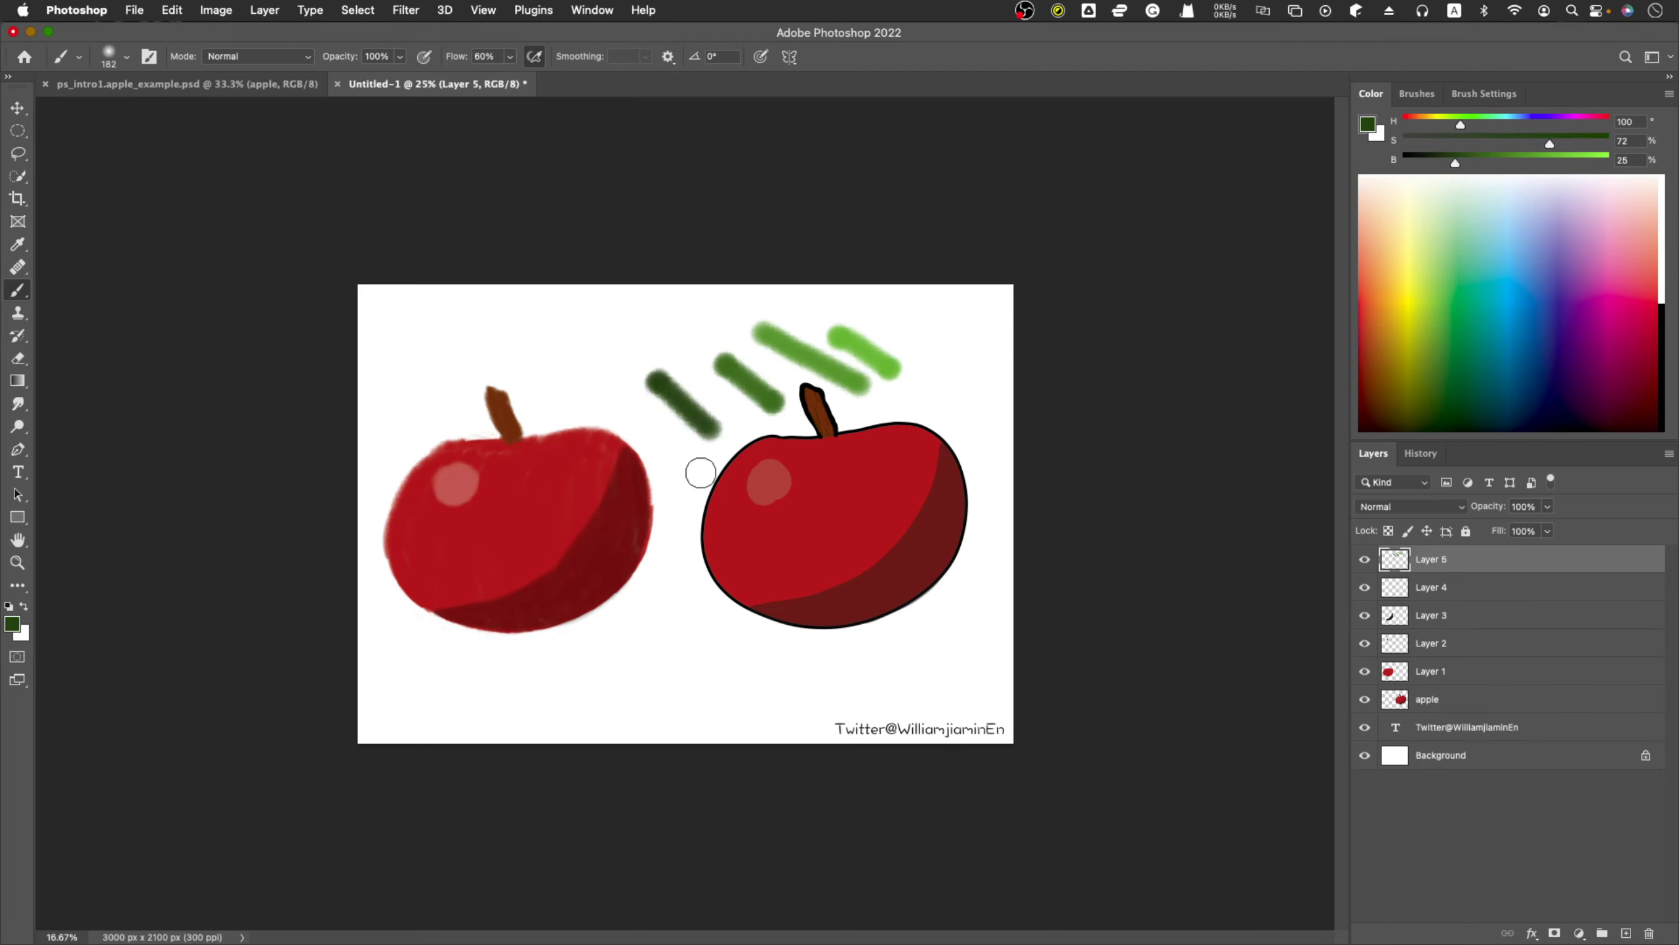
pyautogui.press('super+z')
pyautogui.press('super+z')
pyautogui.press('super+z')
pyautogui.press('super+z')
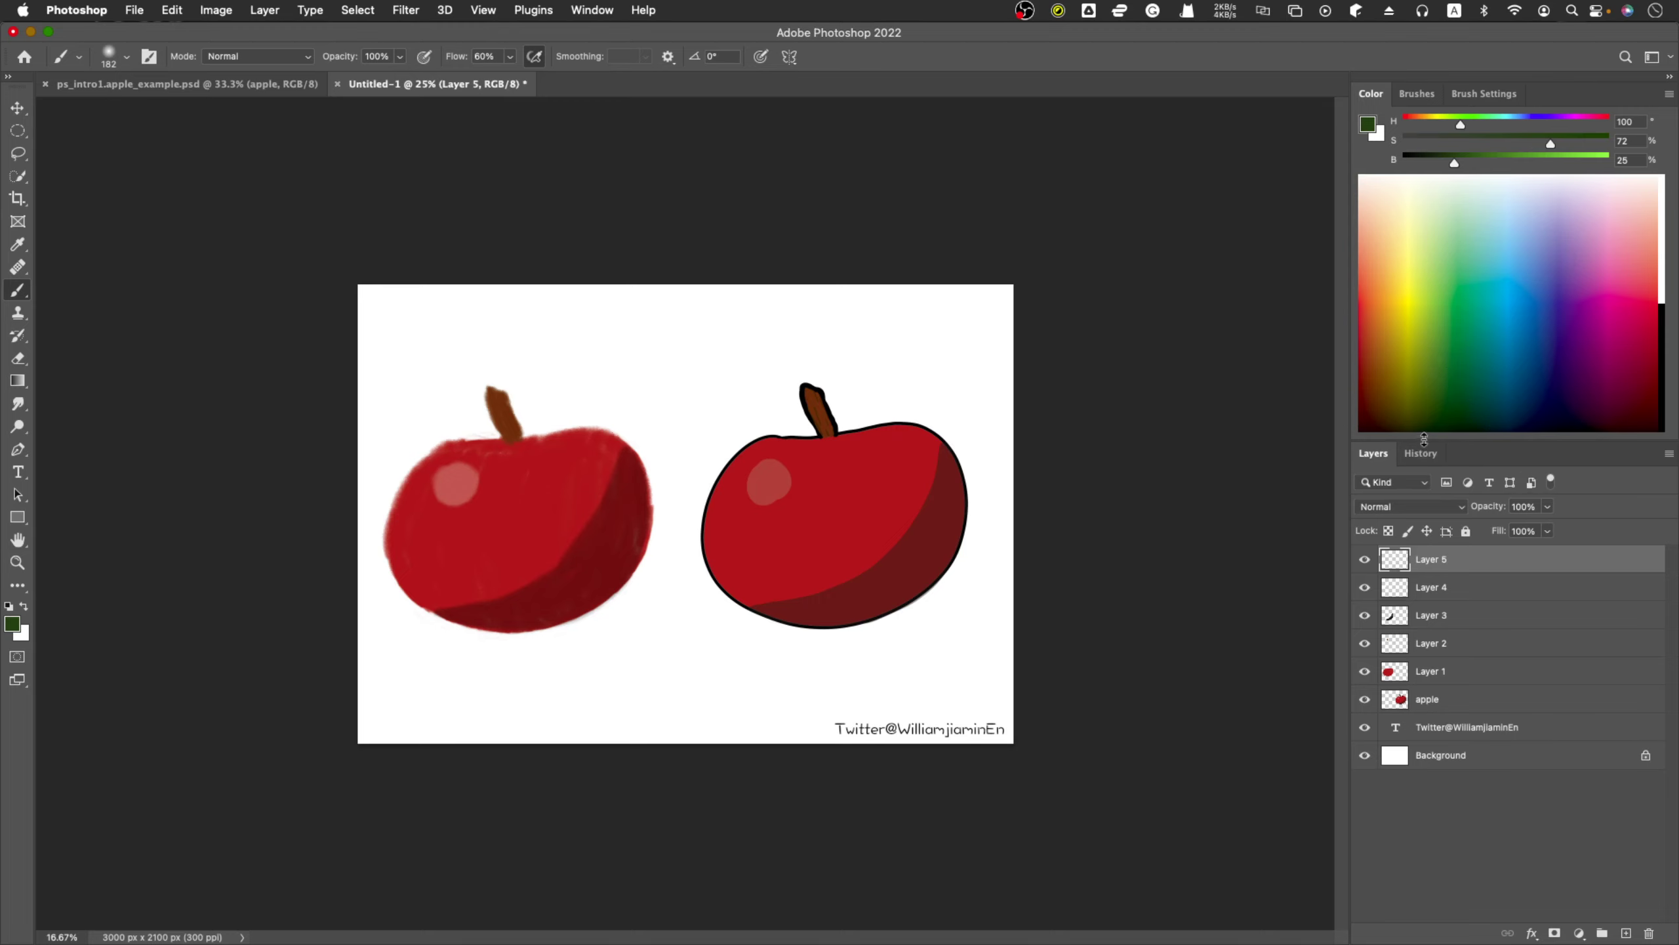
pyautogui.moveTo(1448, 438); pyautogui.dragTo(1462, 196)
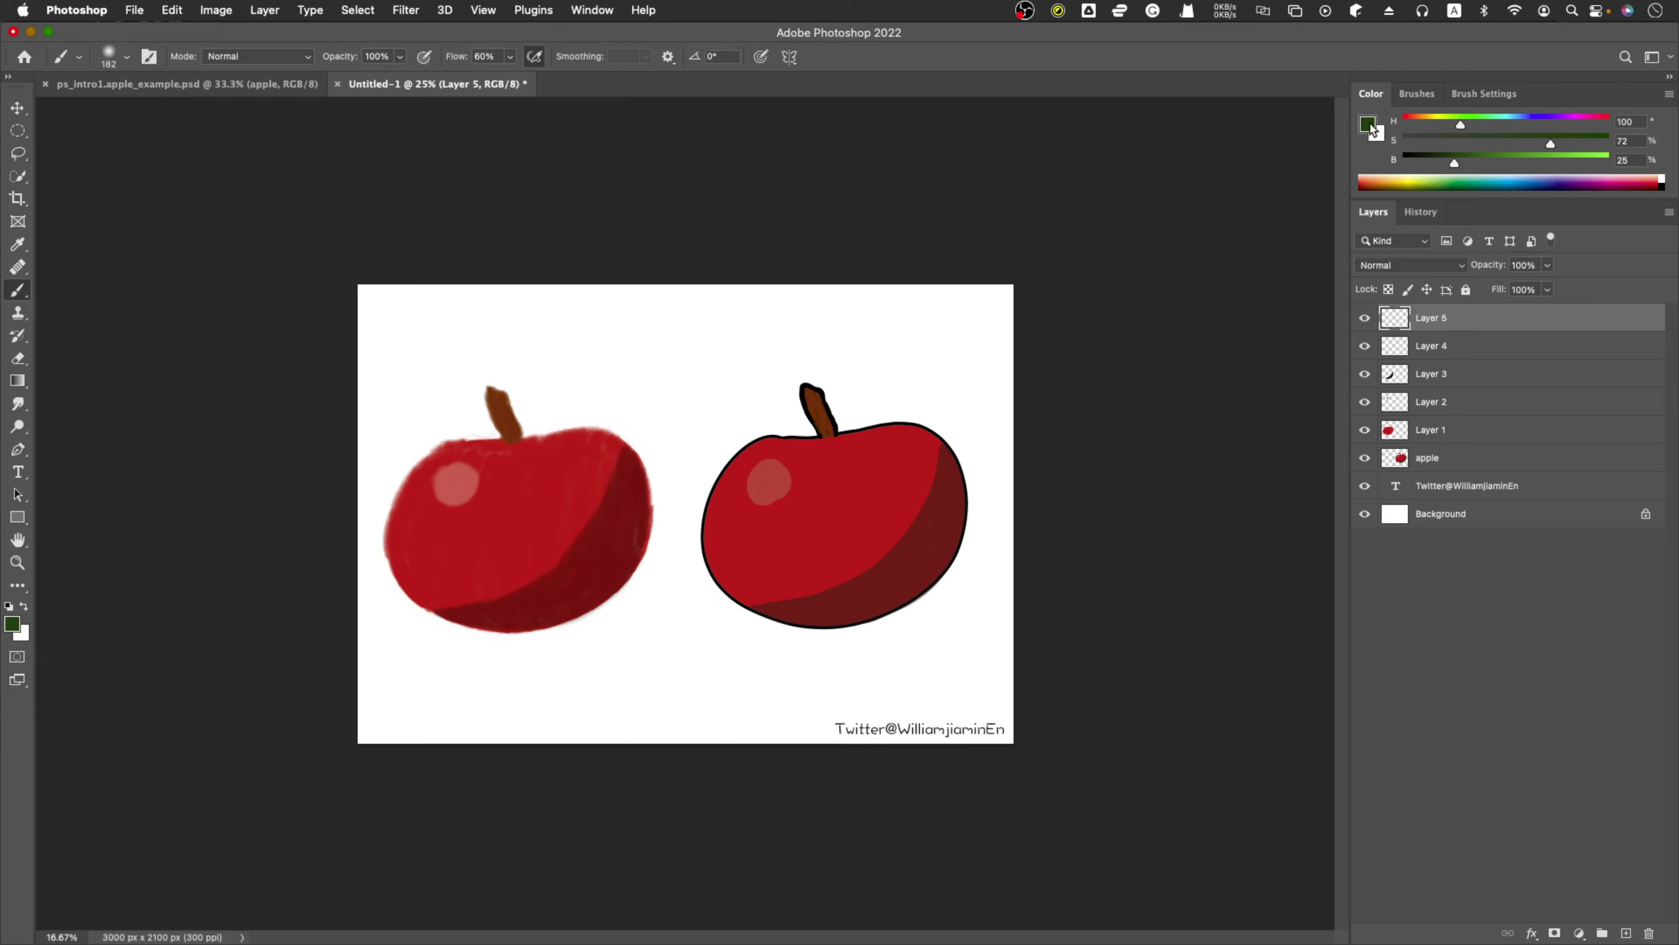
pyautogui.click(1373, 128)
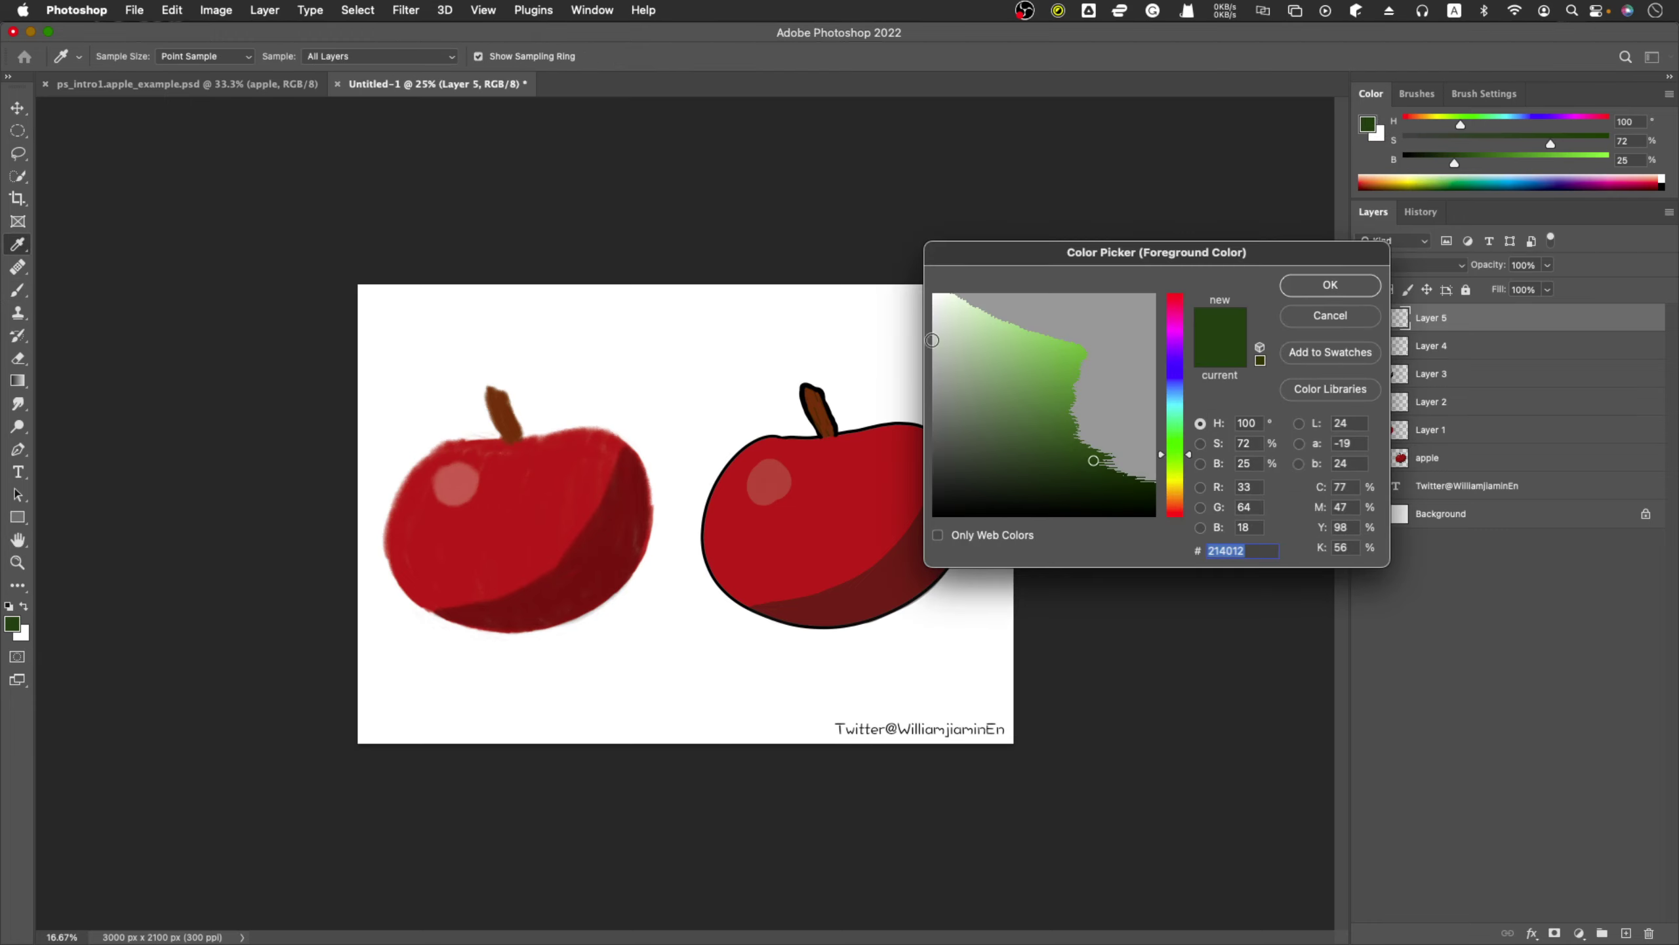
pyautogui.click(1299, 319)
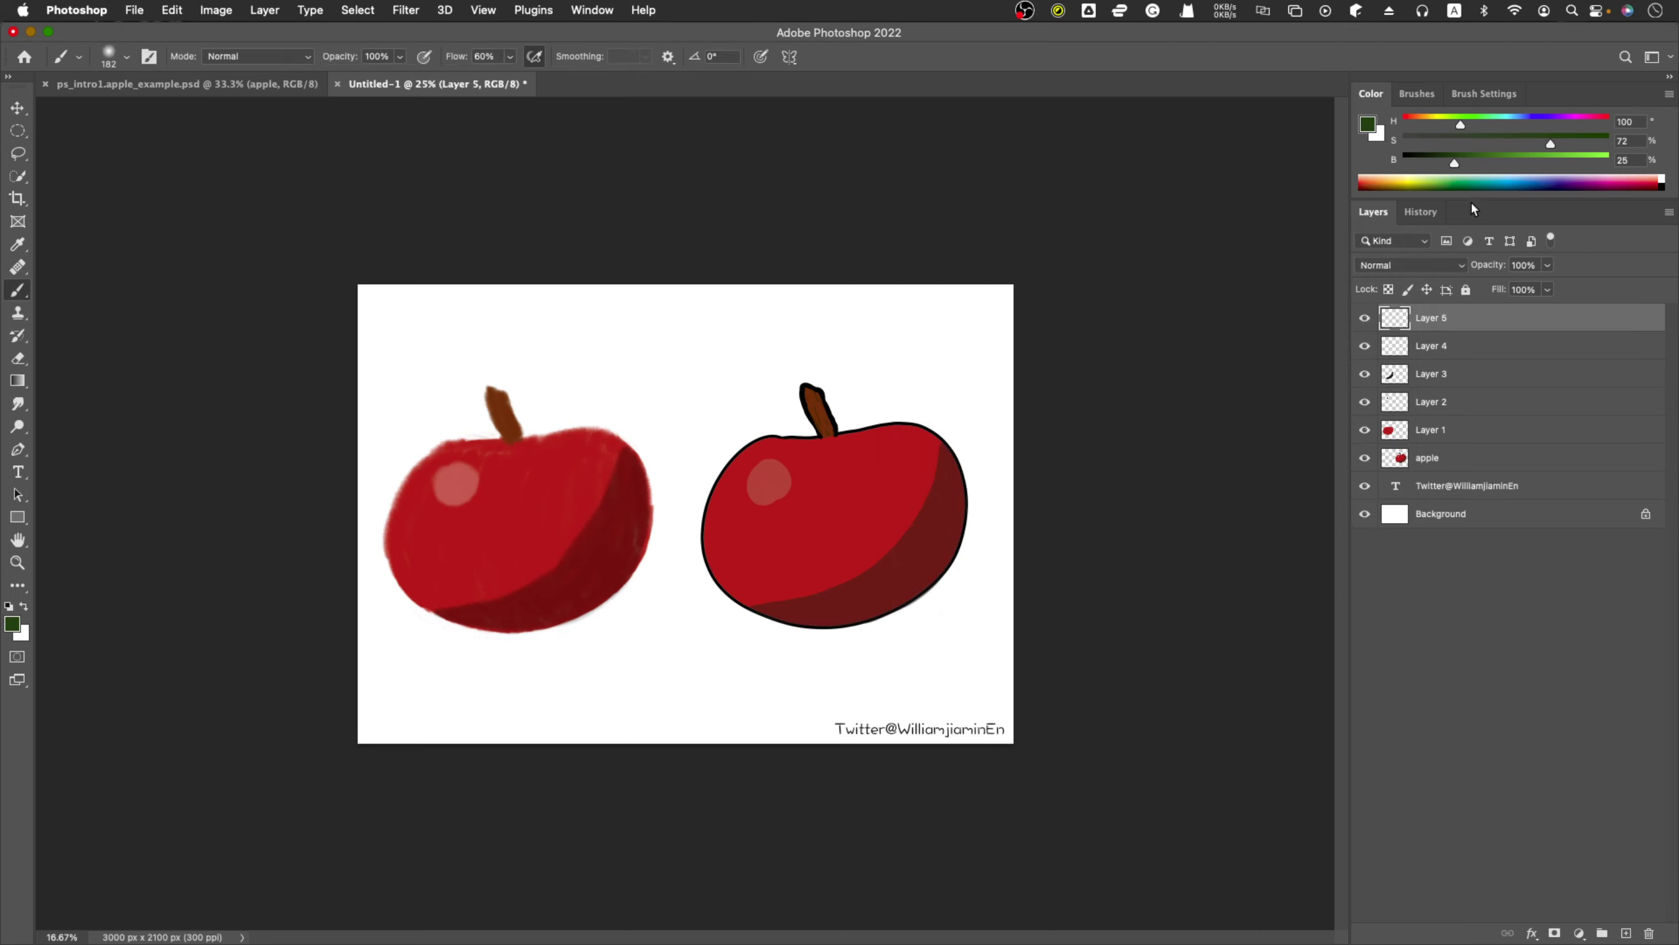
pyautogui.moveTo(1471, 199); pyautogui.dragTo(1504, 407)
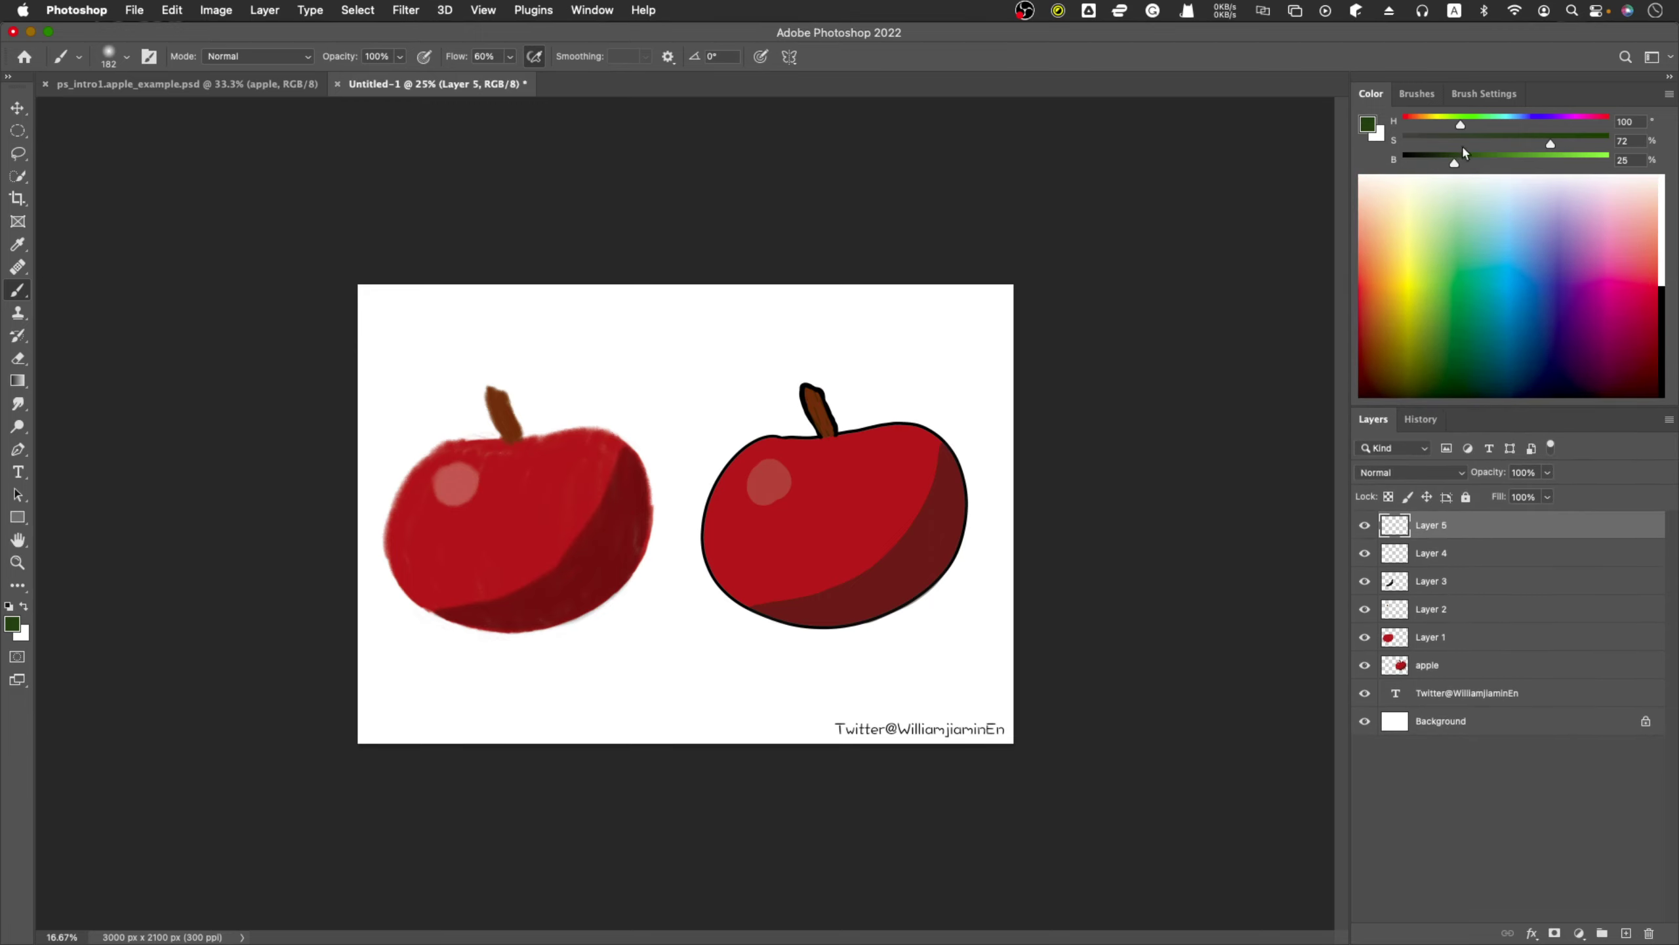
# Raise the green's saturation to 80, then 87, triggering the out-of-gamut warning.
pyautogui.moveTo(1551, 145); pyautogui.dragTo(1578, 150)
pyautogui.moveTo(1576, 144); pyautogui.dragTo(1591, 147)
pyautogui.moveTo(1363, 166)
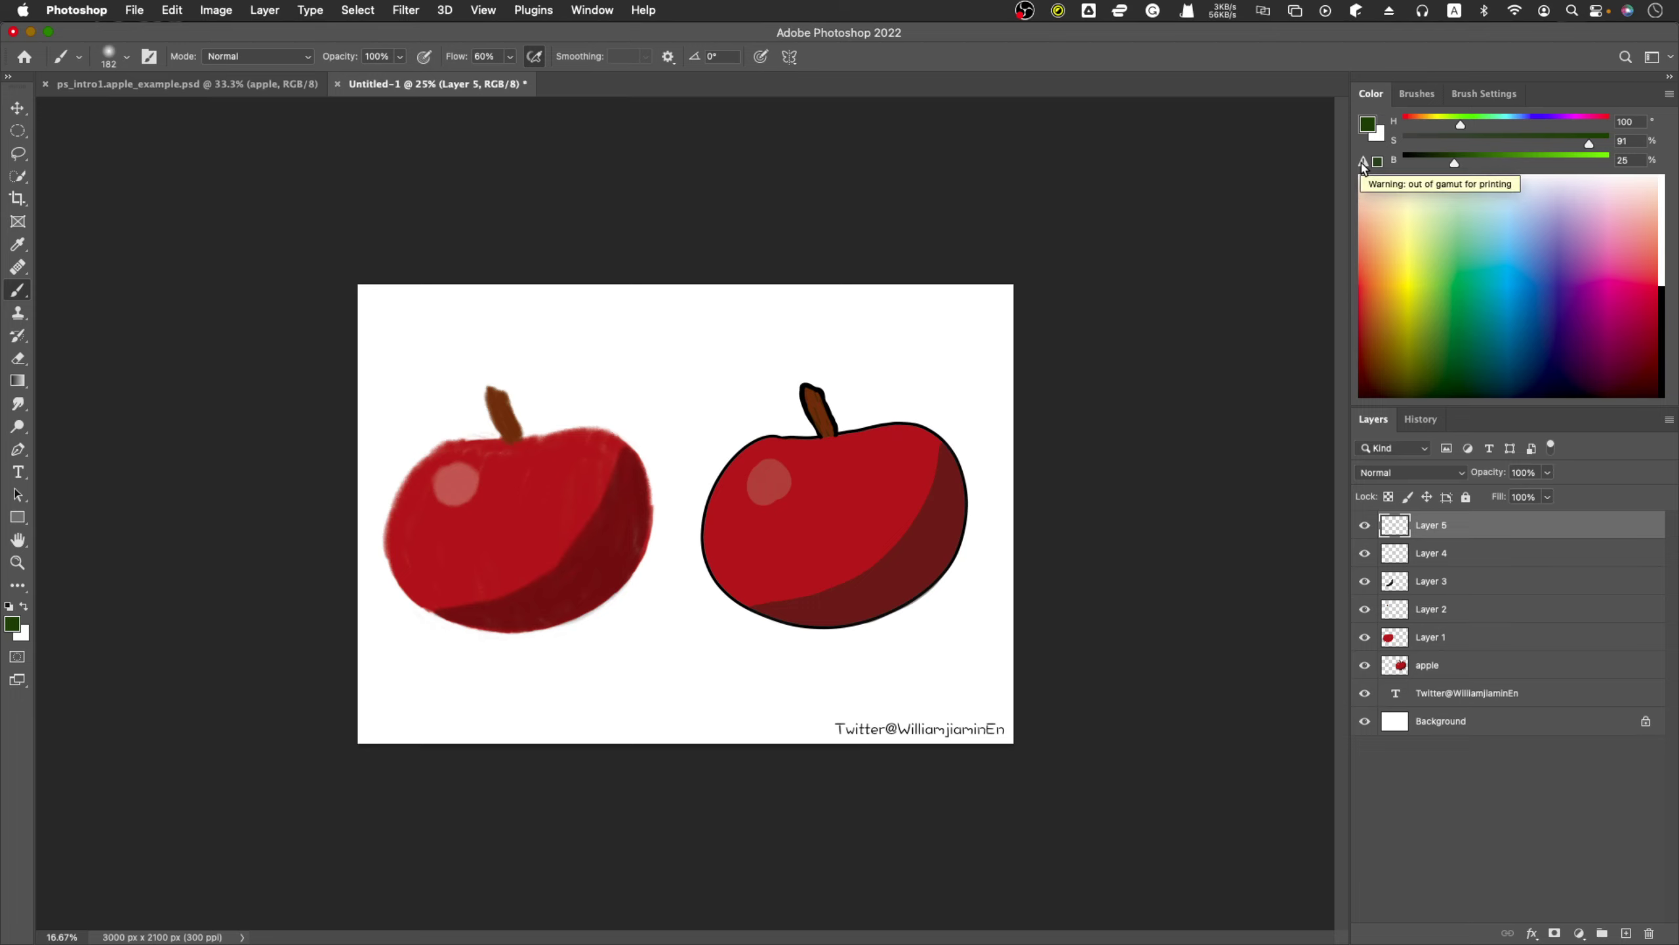
# Snap the green to the nearest printable colour, then push saturation back to 82.
pyautogui.click(1363, 165)
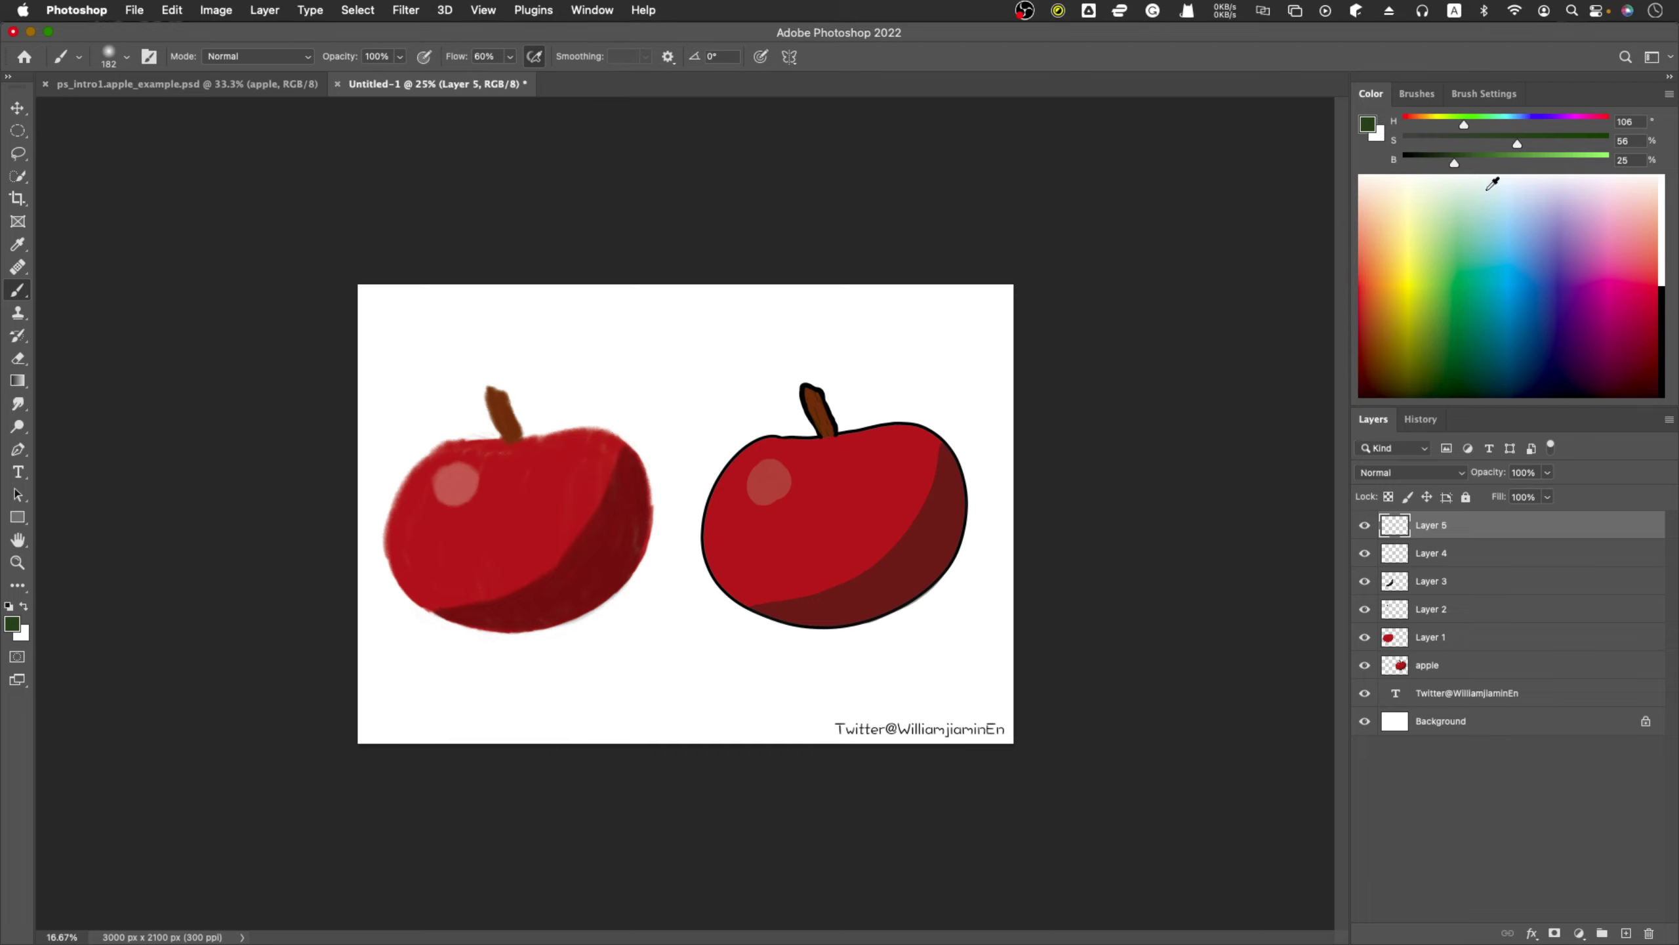
pyautogui.moveTo(1518, 147); pyautogui.dragTo(1572, 145)
# Turn on View > Gamut Warning so the apples' unprintable reds show grey.
pyautogui.click(484, 10)
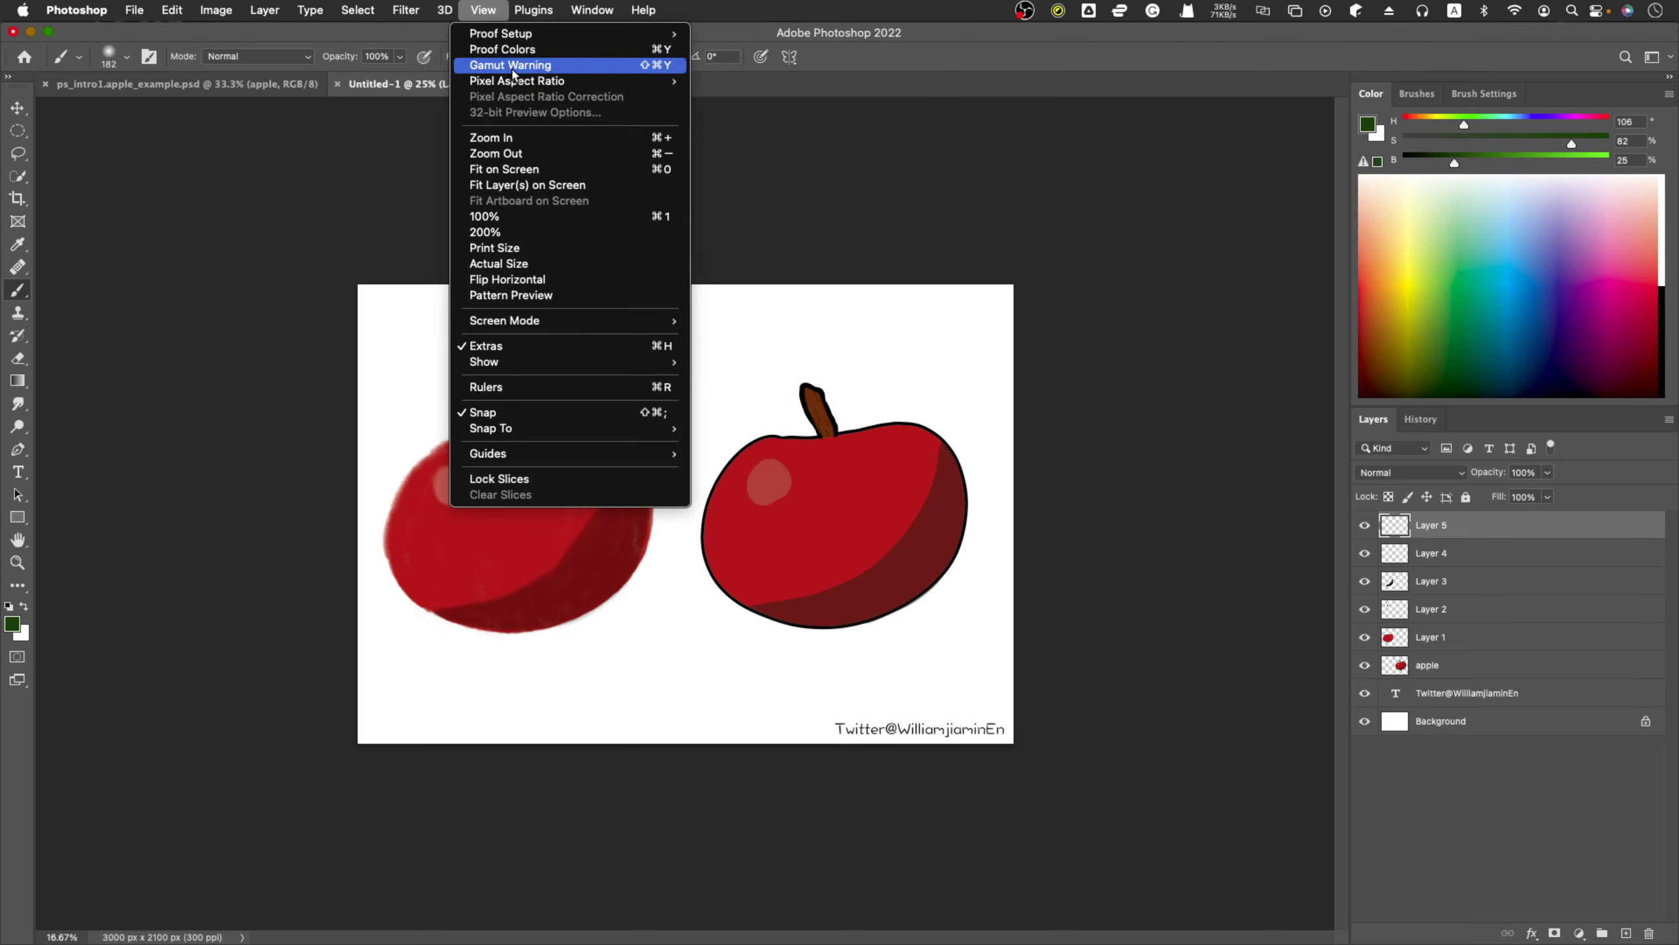
pyautogui.click(623, 63)
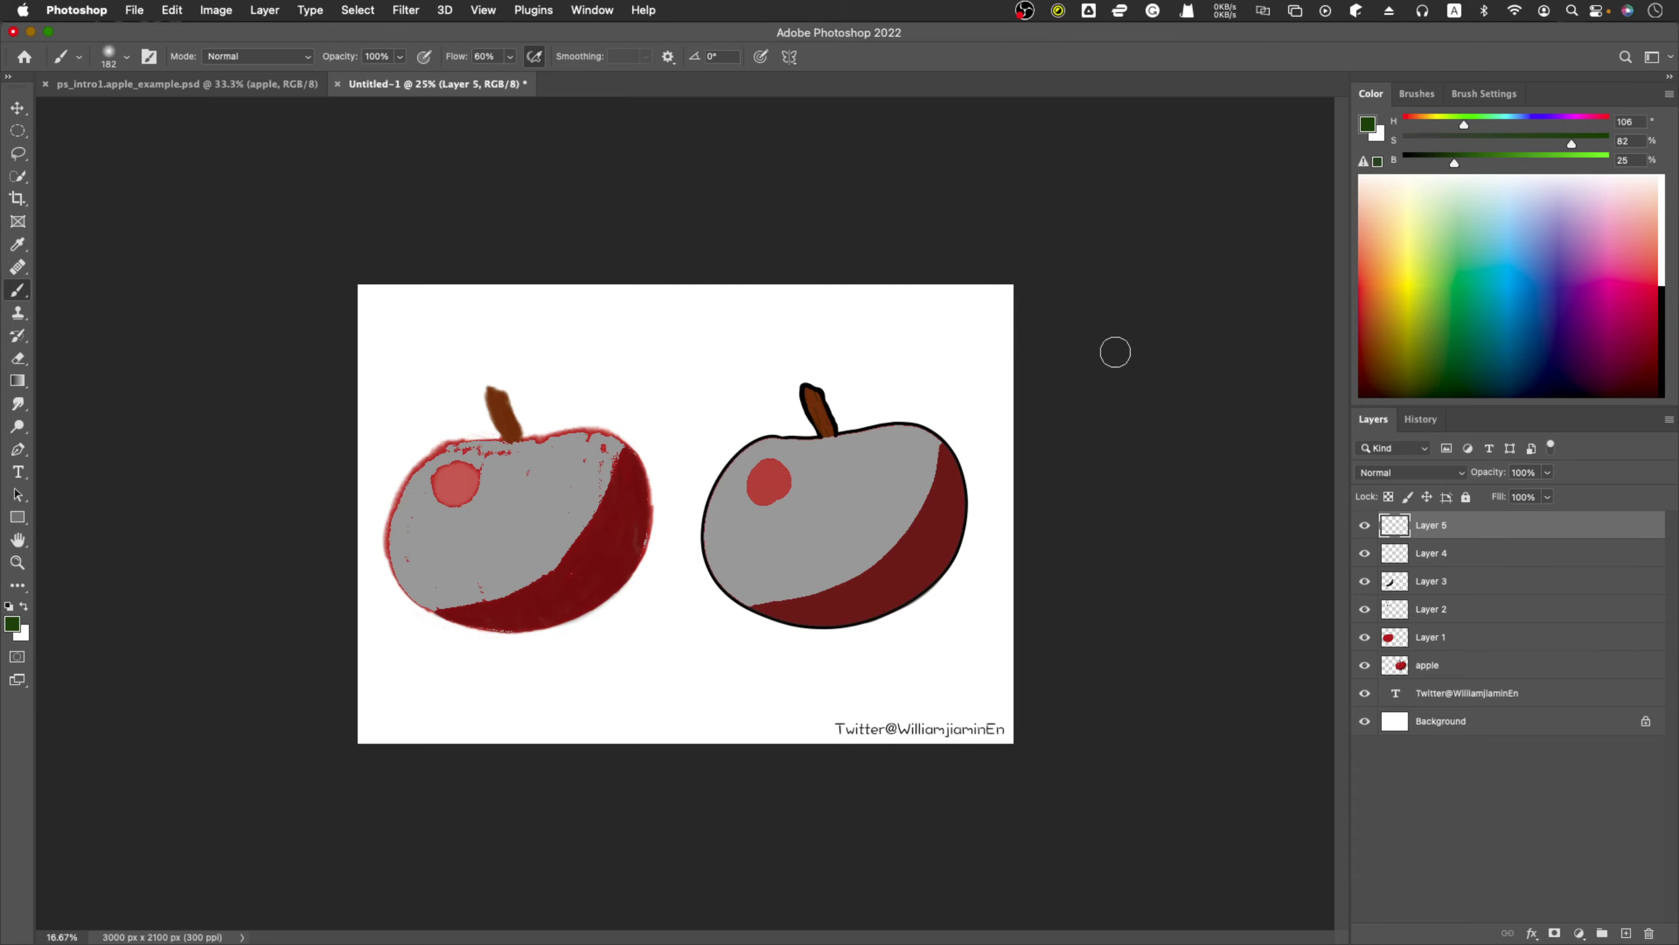
# Open the foreground Color Picker, move it beside the apples, and sweep its hue slider through the spectrum.
pyautogui.click(1368, 126)
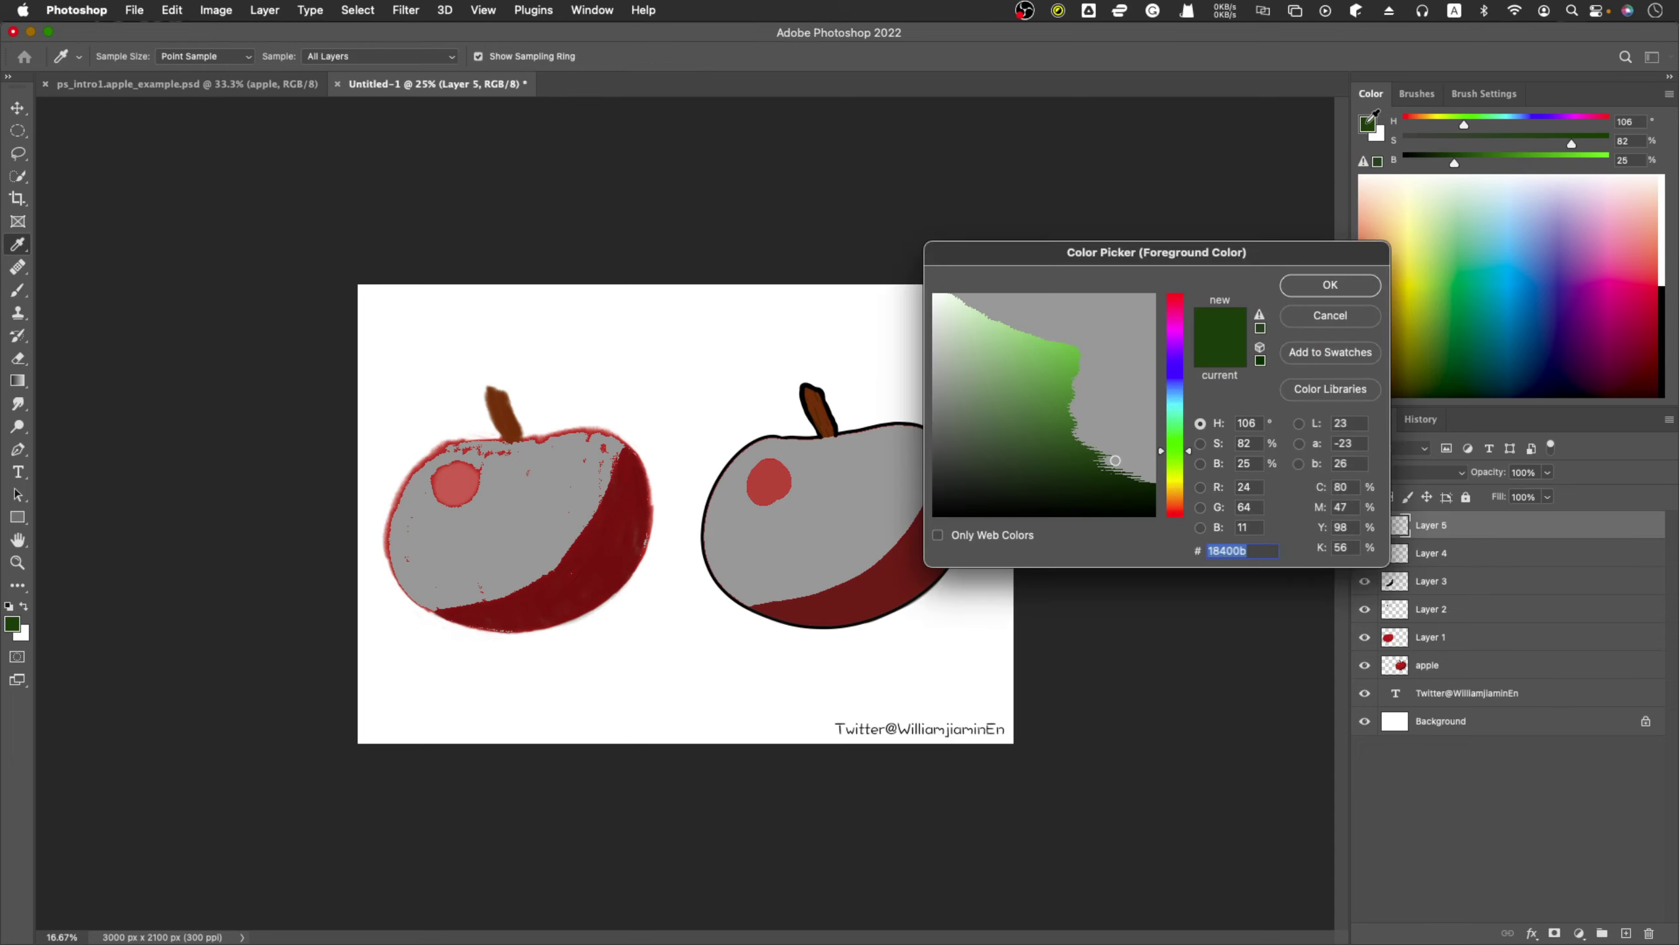
pyautogui.moveTo(1195, 246); pyautogui.dragTo(957, 240)
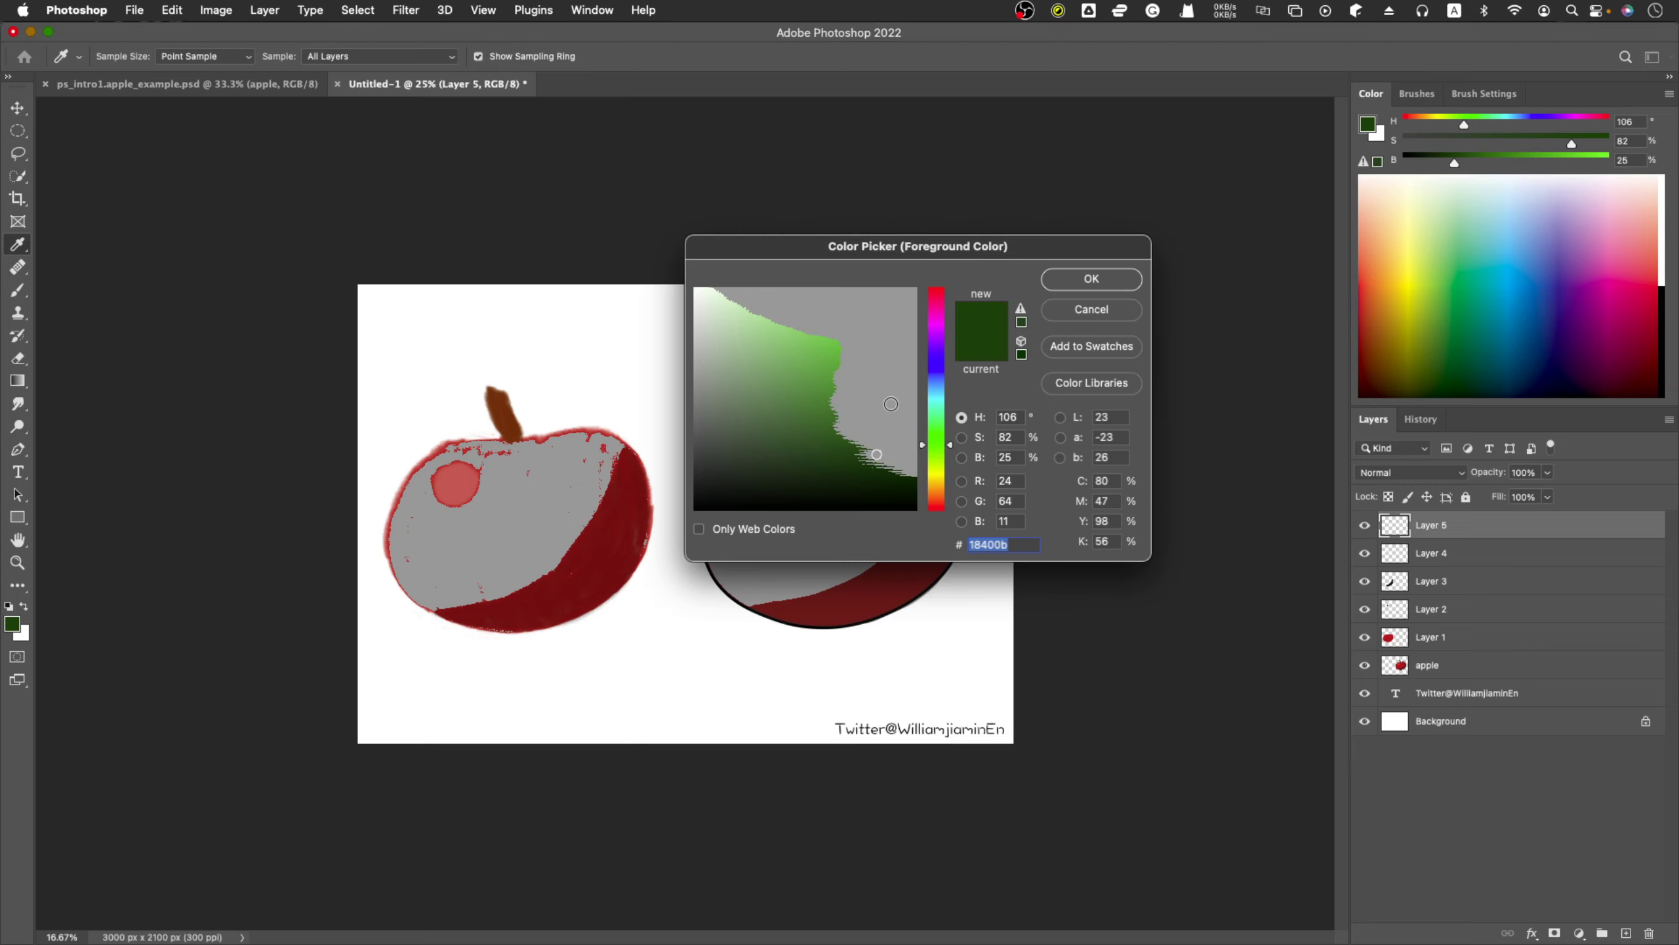
pyautogui.click(950, 451)
pyautogui.moveTo(949, 455); pyautogui.dragTo(950, 351)
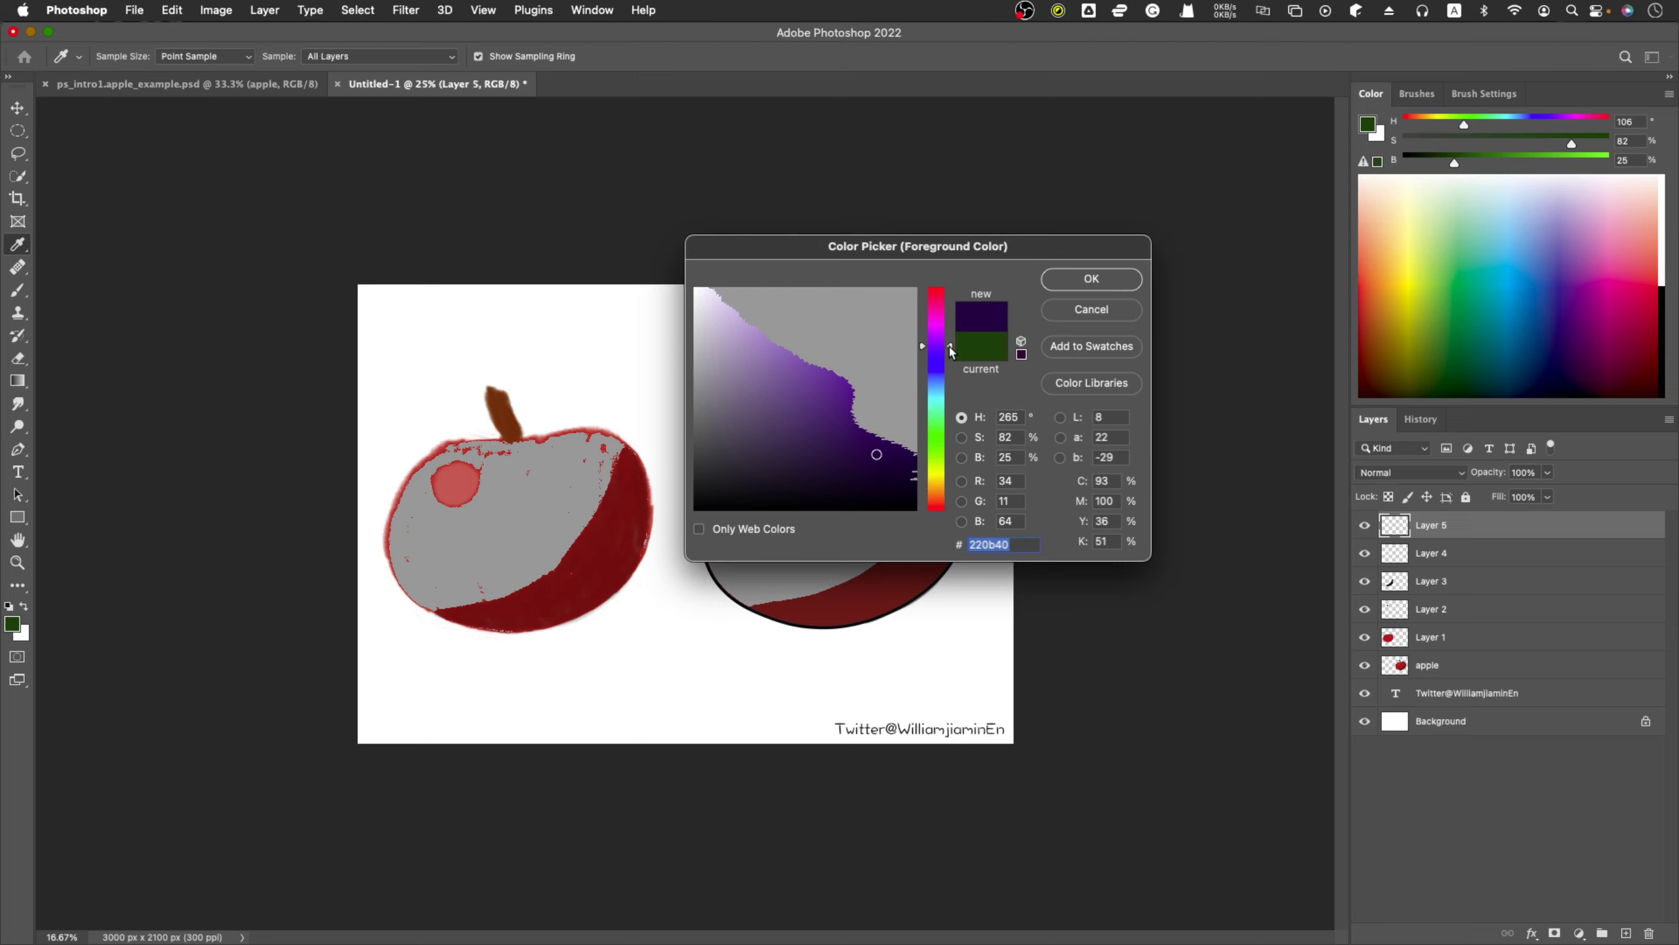
pyautogui.moveTo(950, 349); pyautogui.dragTo(937, 317)
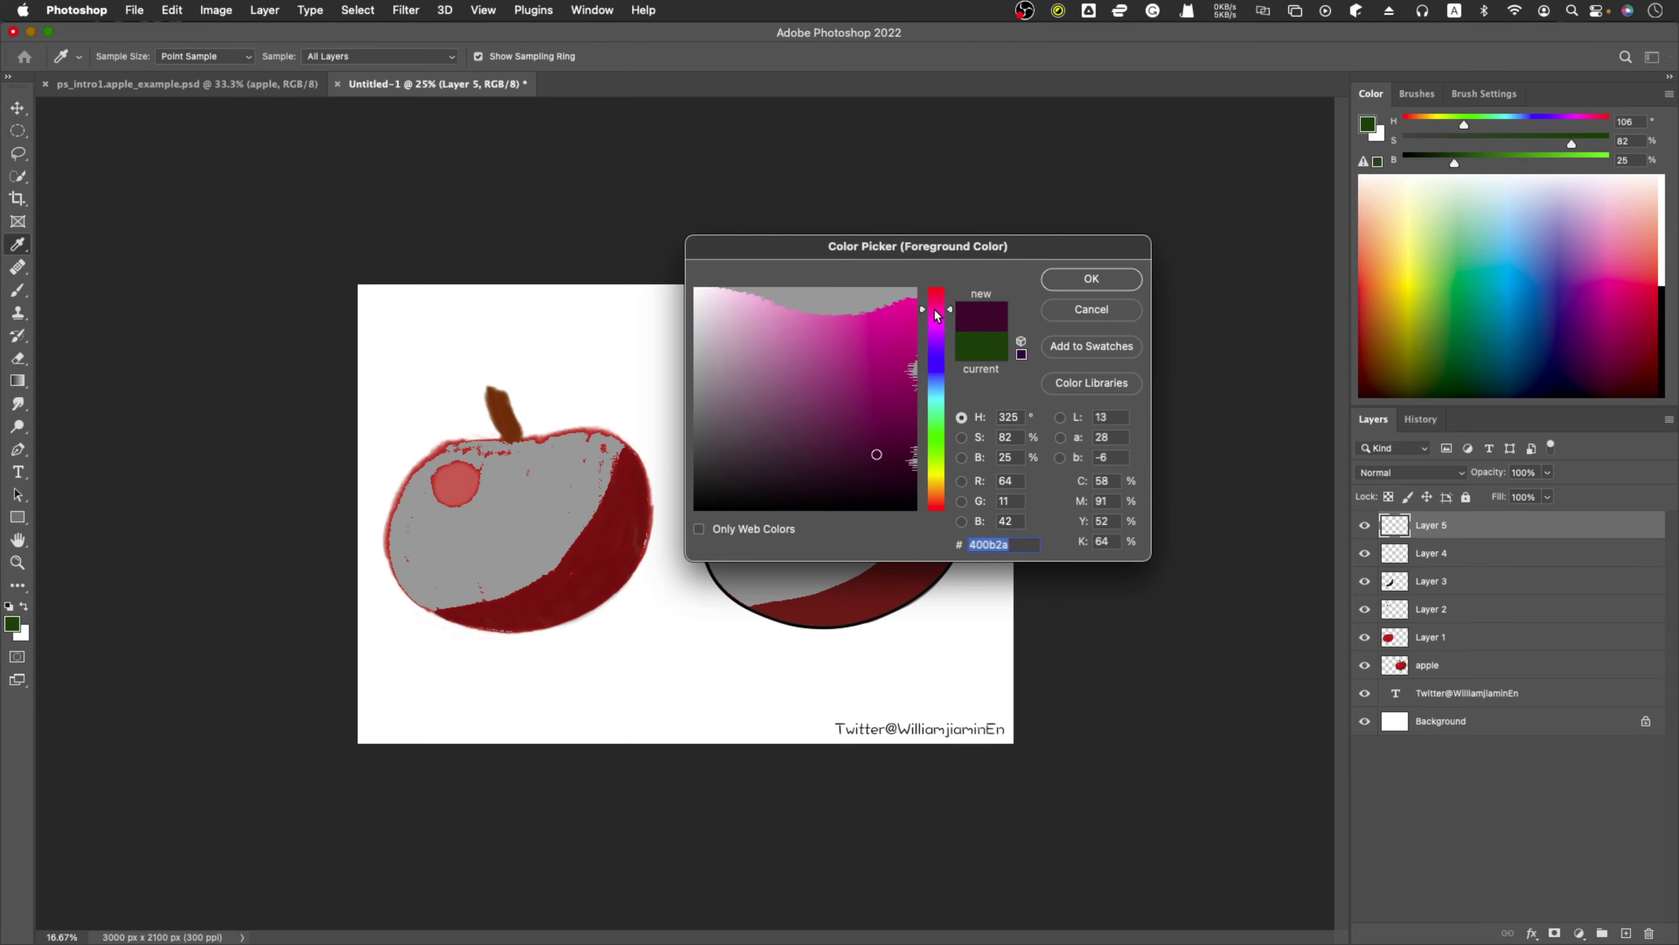
pyautogui.moveTo(937, 315); pyautogui.dragTo(939, 477)
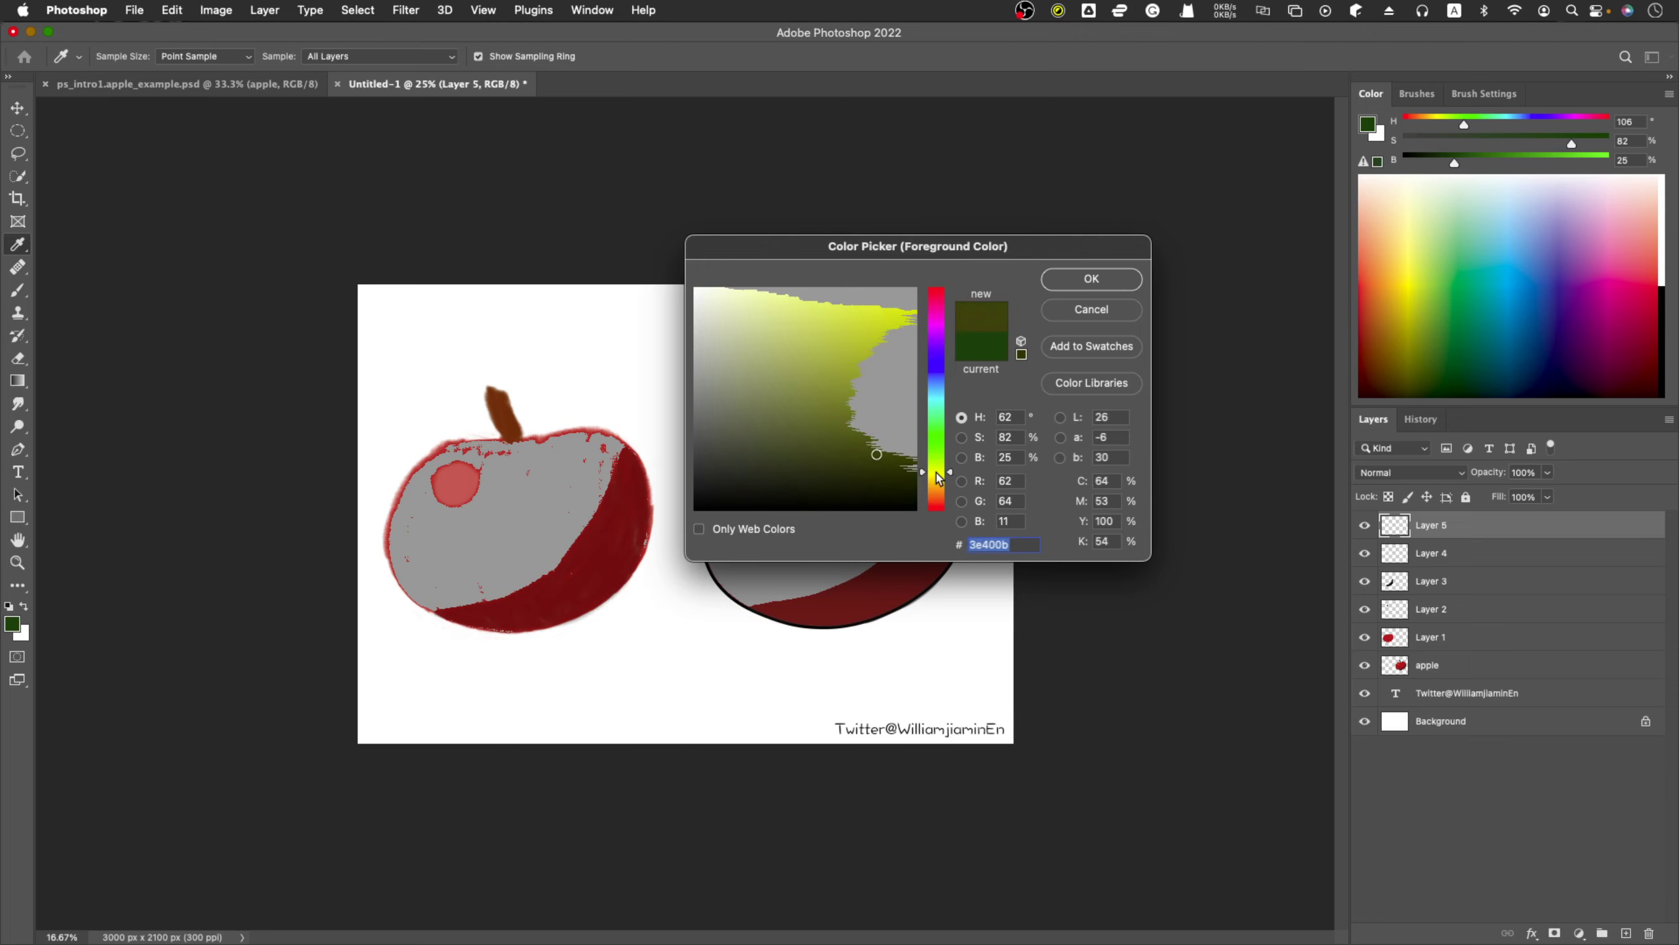
pyautogui.moveTo(939, 475); pyautogui.dragTo(923, 378)
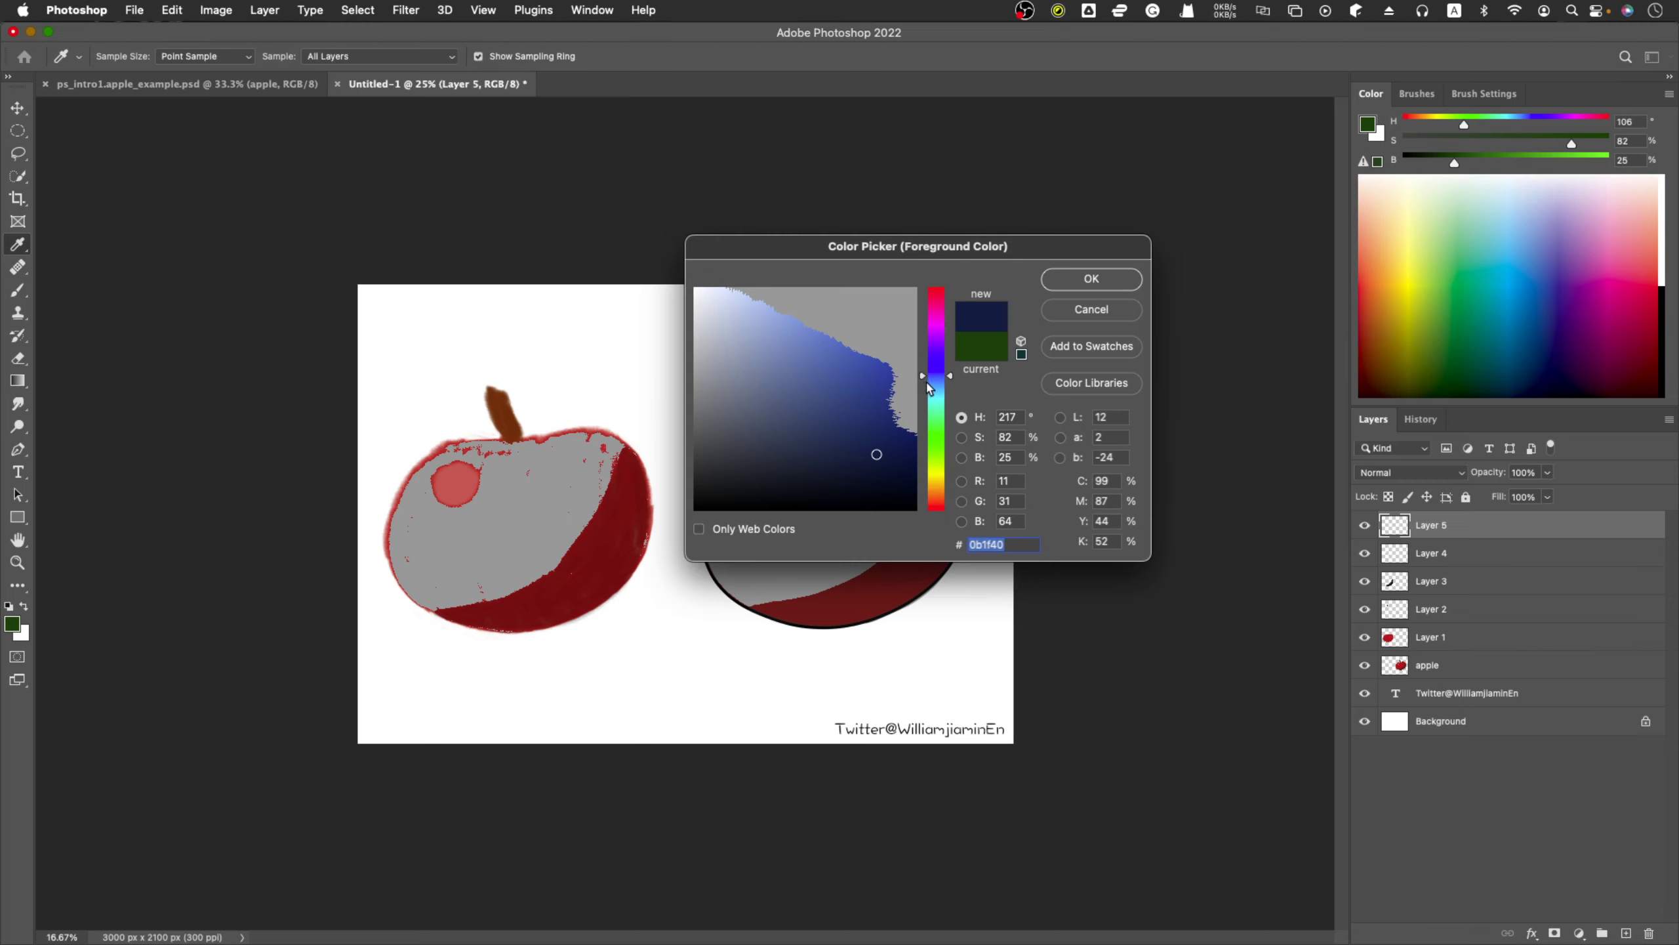
pyautogui.moveTo(936, 379); pyautogui.dragTo(945, 431)
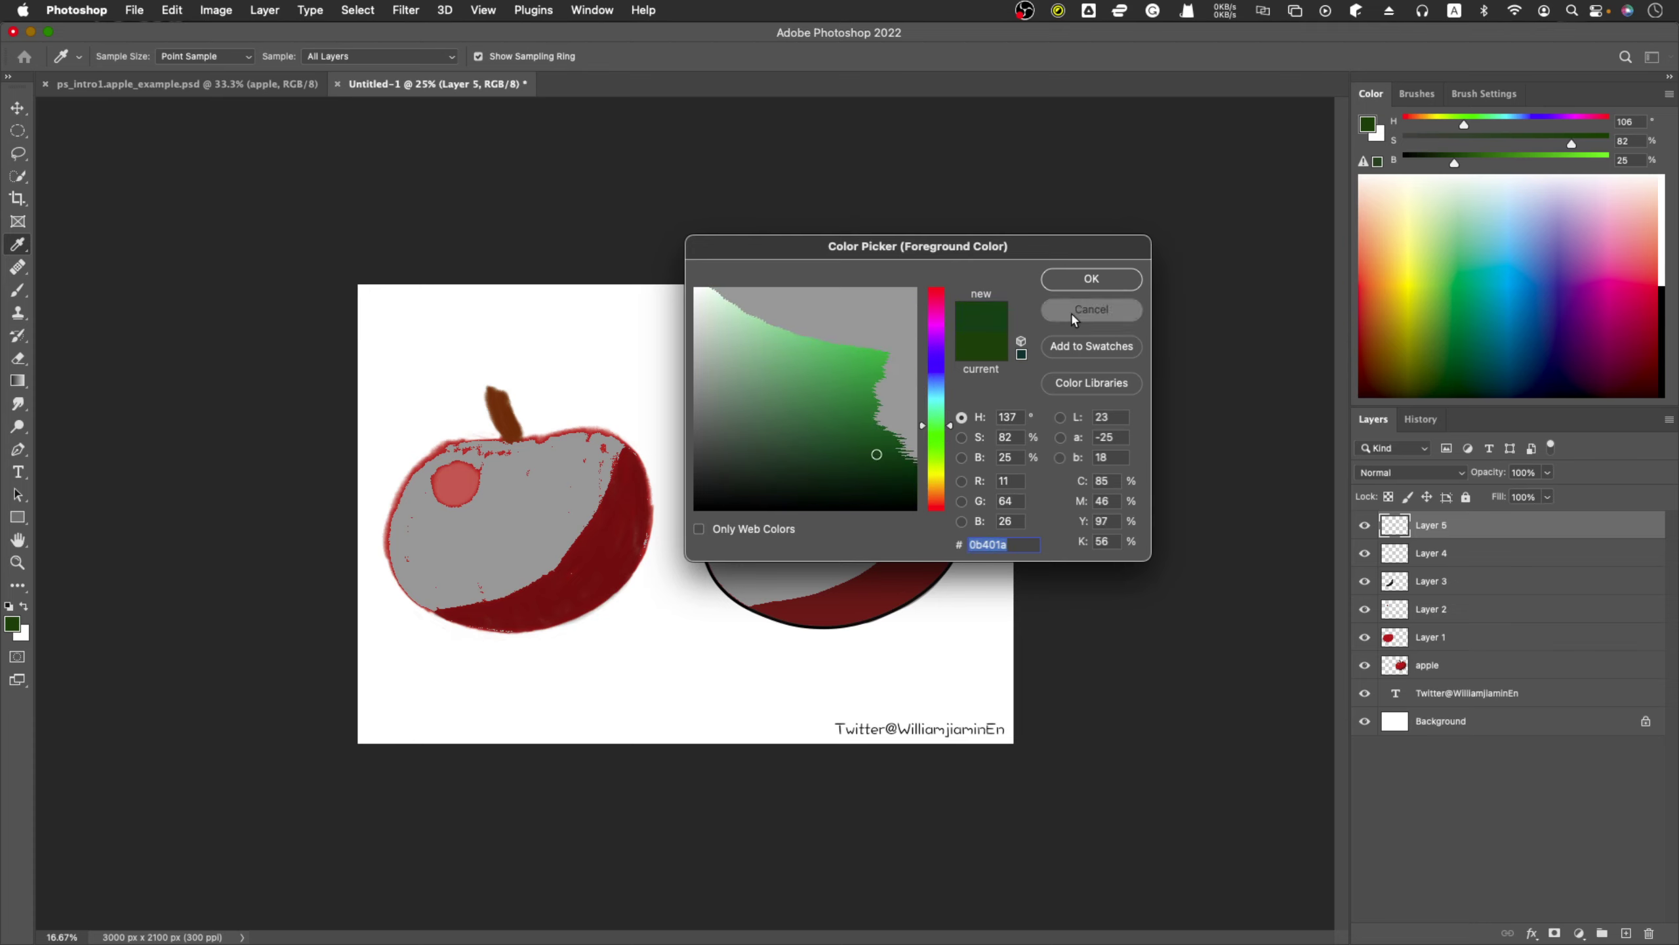